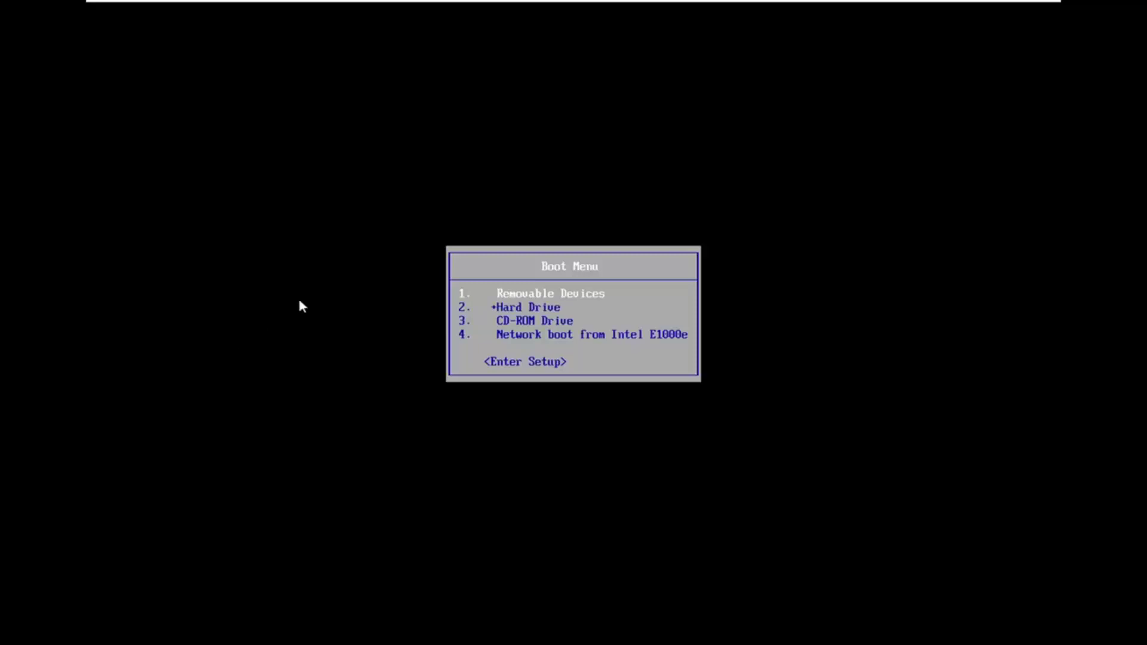
- Boot the computer from the CD-ROM drive into the Windows installation media
key(Down)
key(Down)
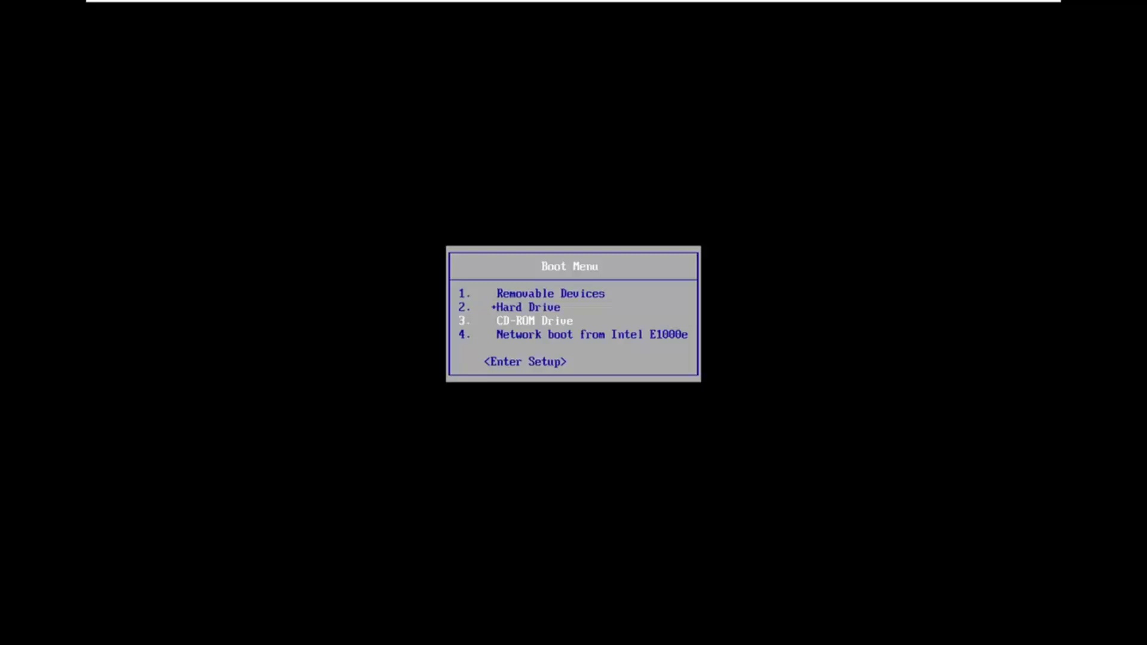
key(Return)
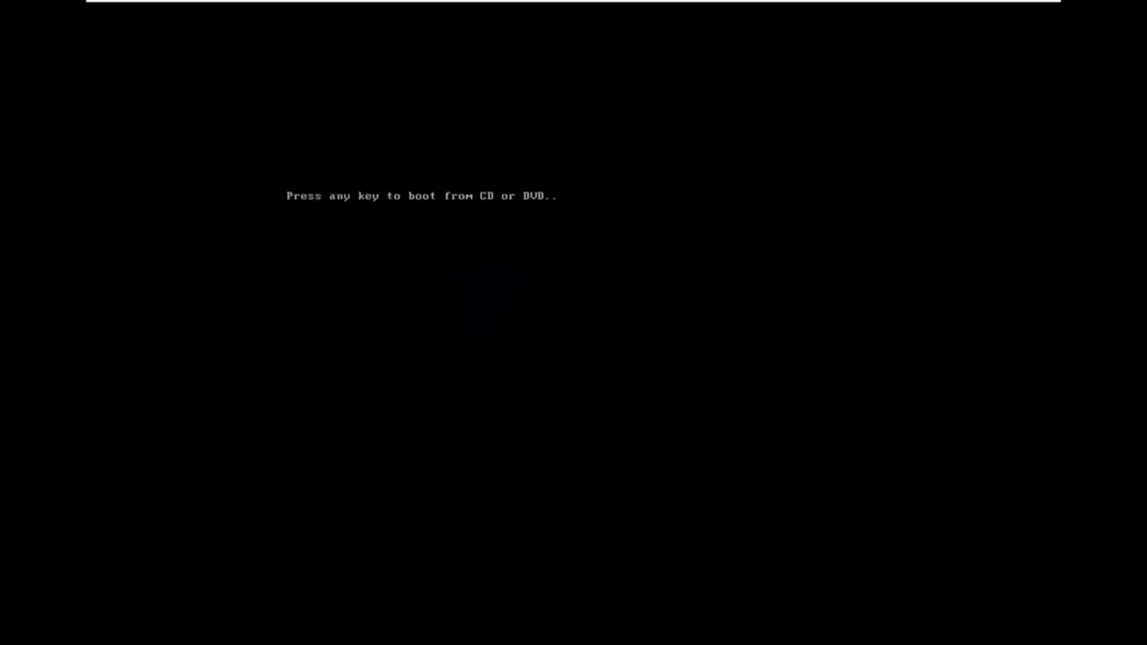
key(Return)
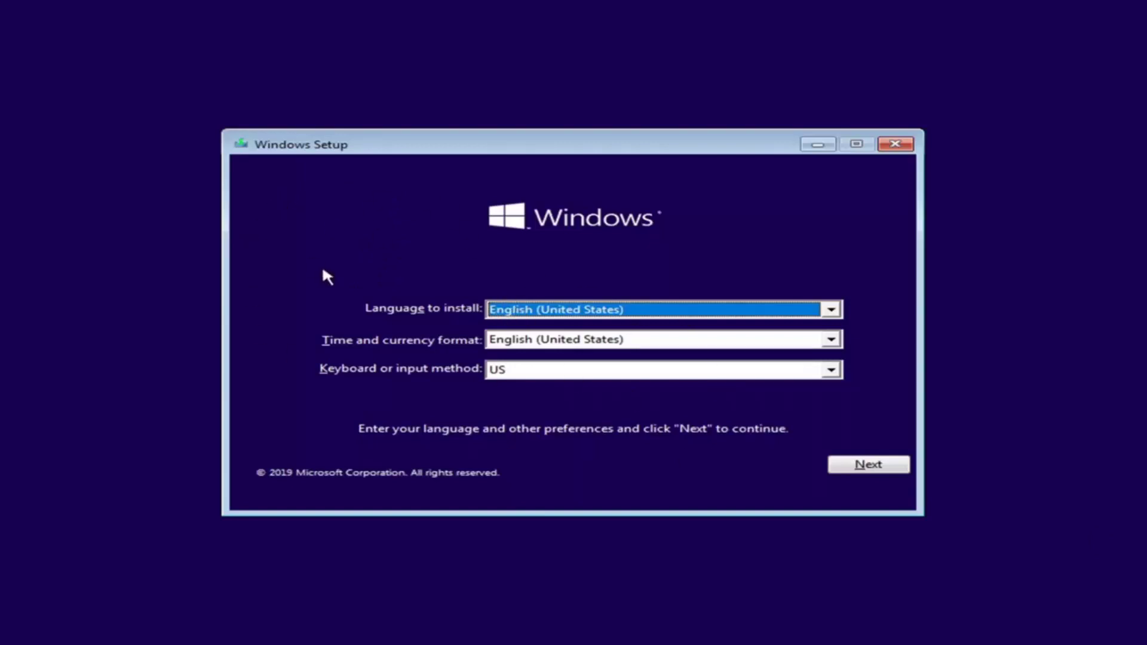
- Keep the default setup language and open System Restore from the repair troubleshooting options, targeting Windows 10
click(859, 467)
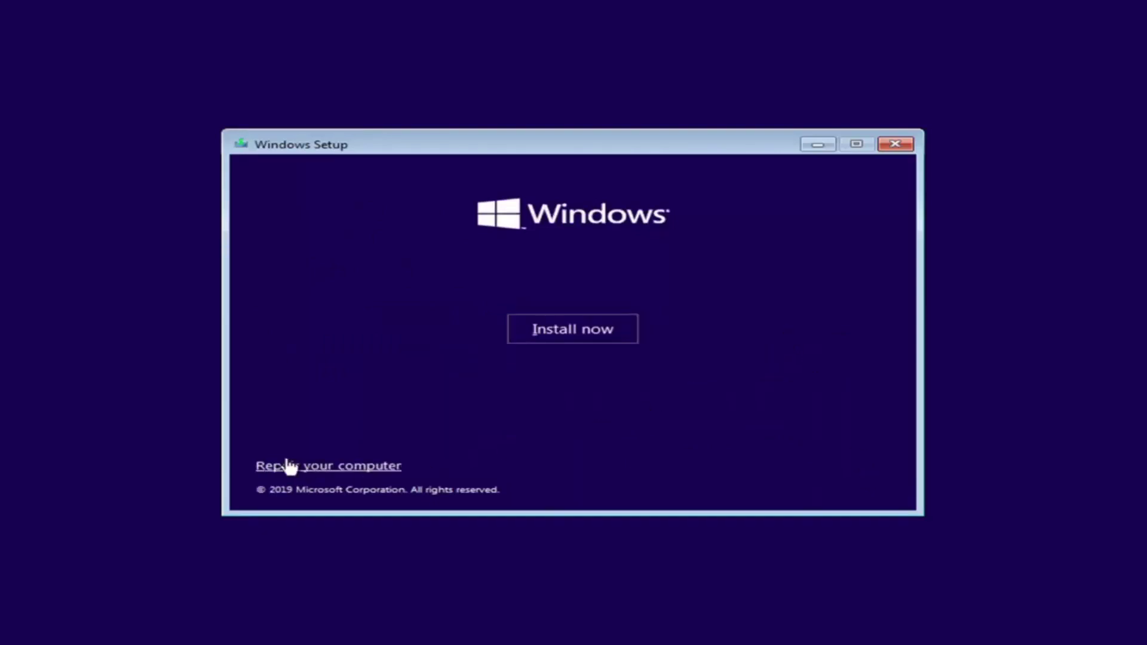
click(344, 466)
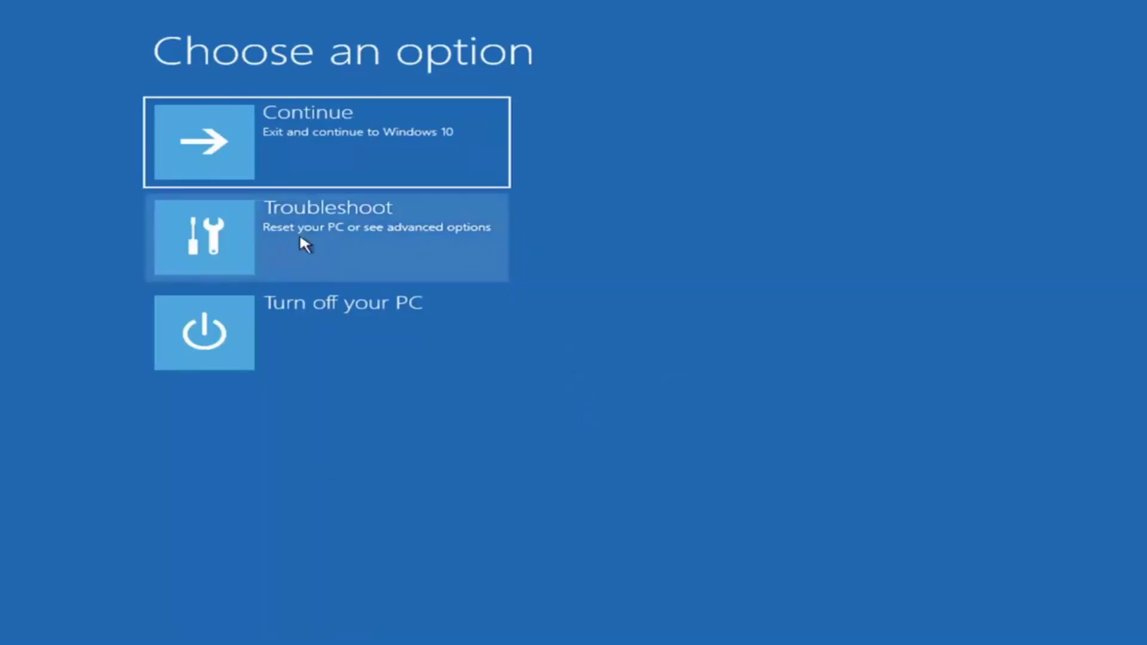
click(336, 254)
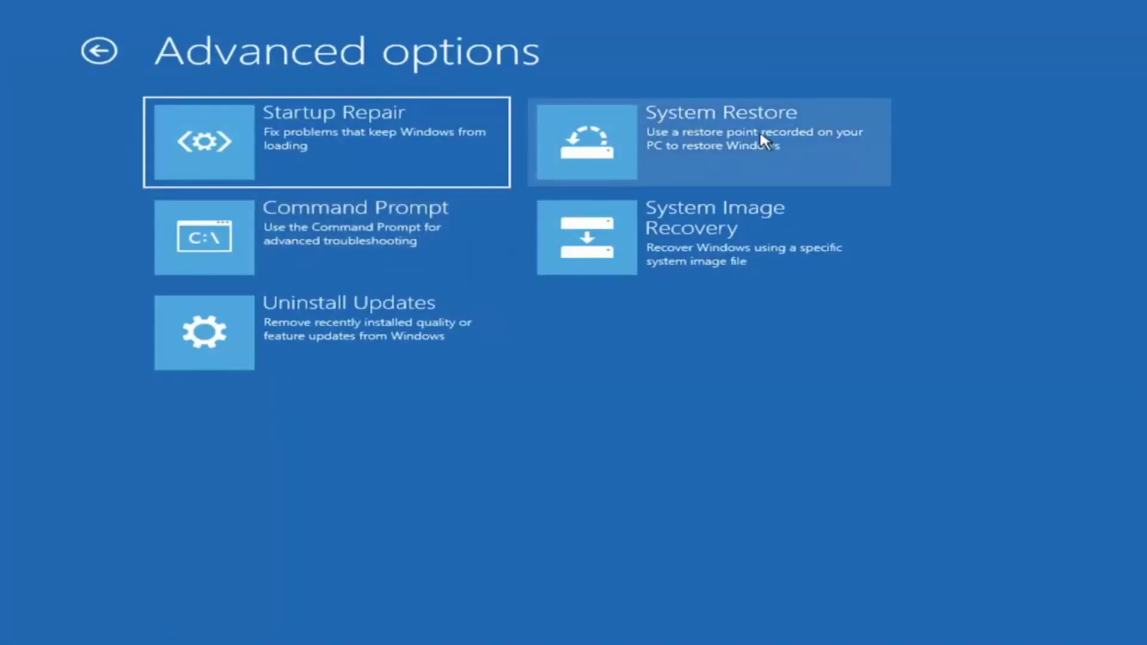
click(665, 132)
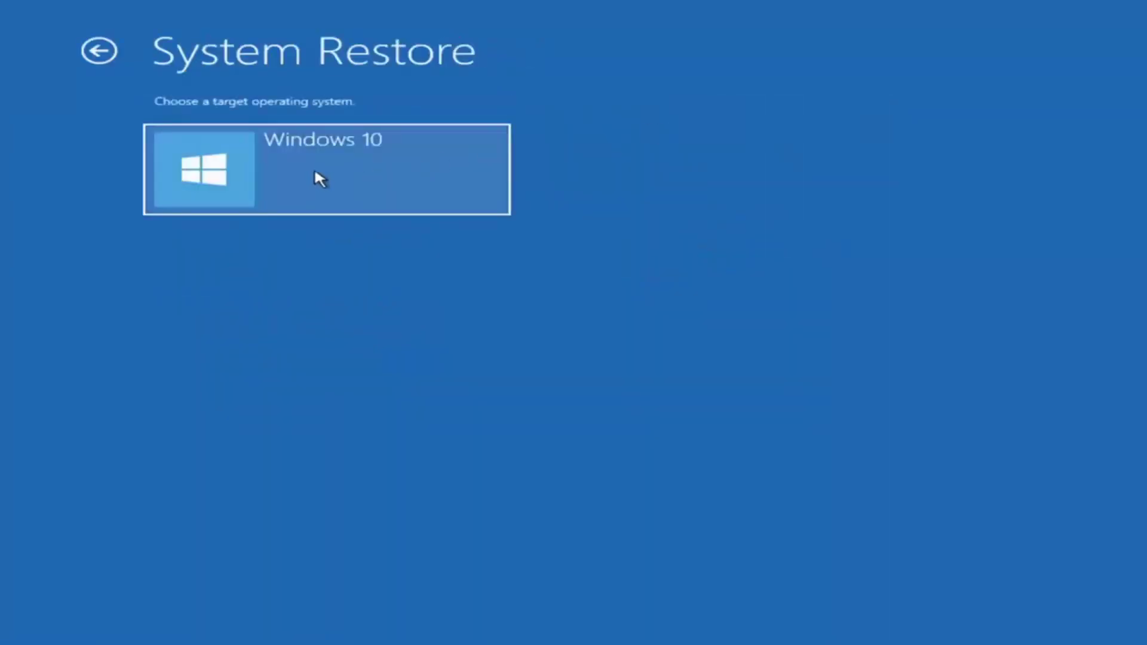
click(327, 169)
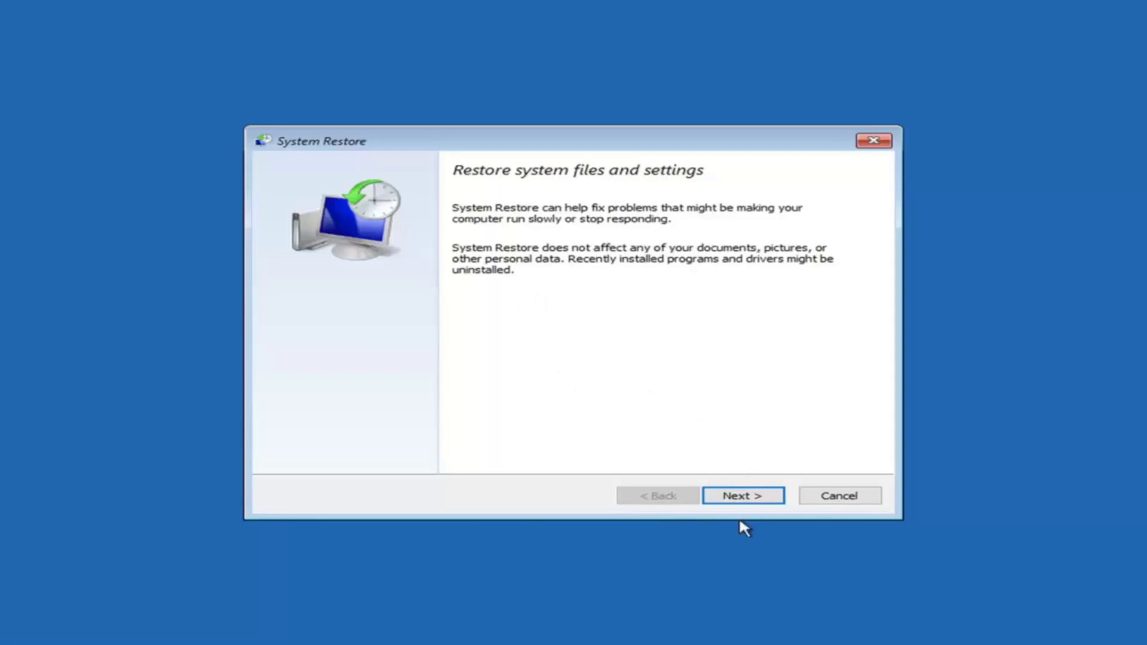
- Restore the computer to the manual "Before Updates" restore point of 12/6/2020 5:30:10 AM and dismiss the completion notice
click(741, 501)
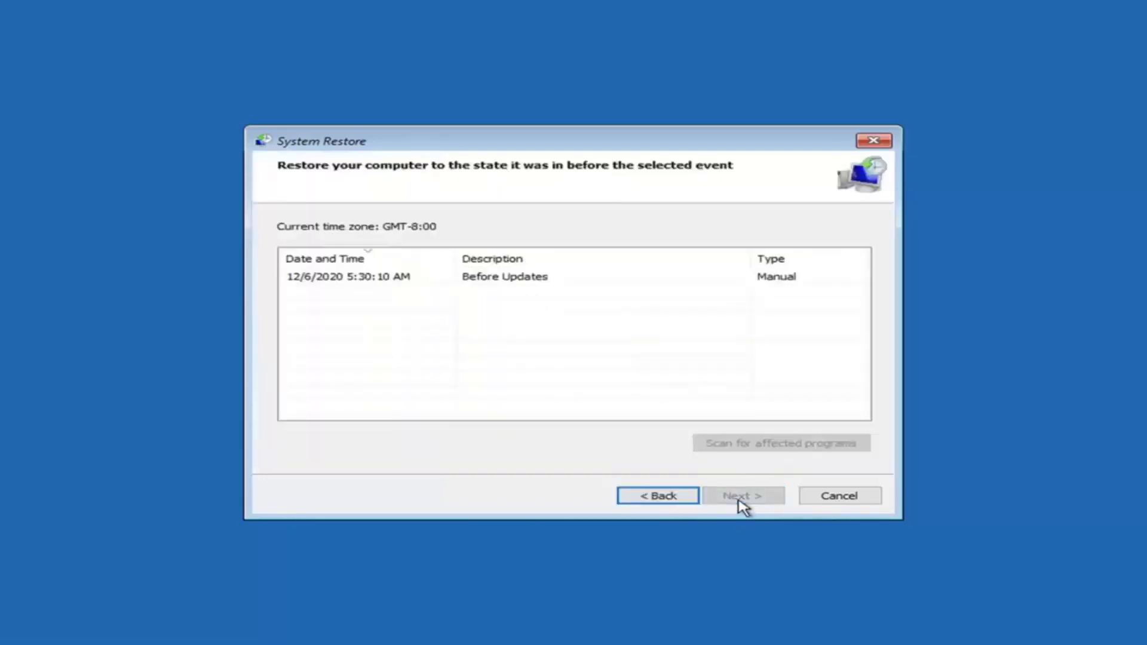
click(326, 277)
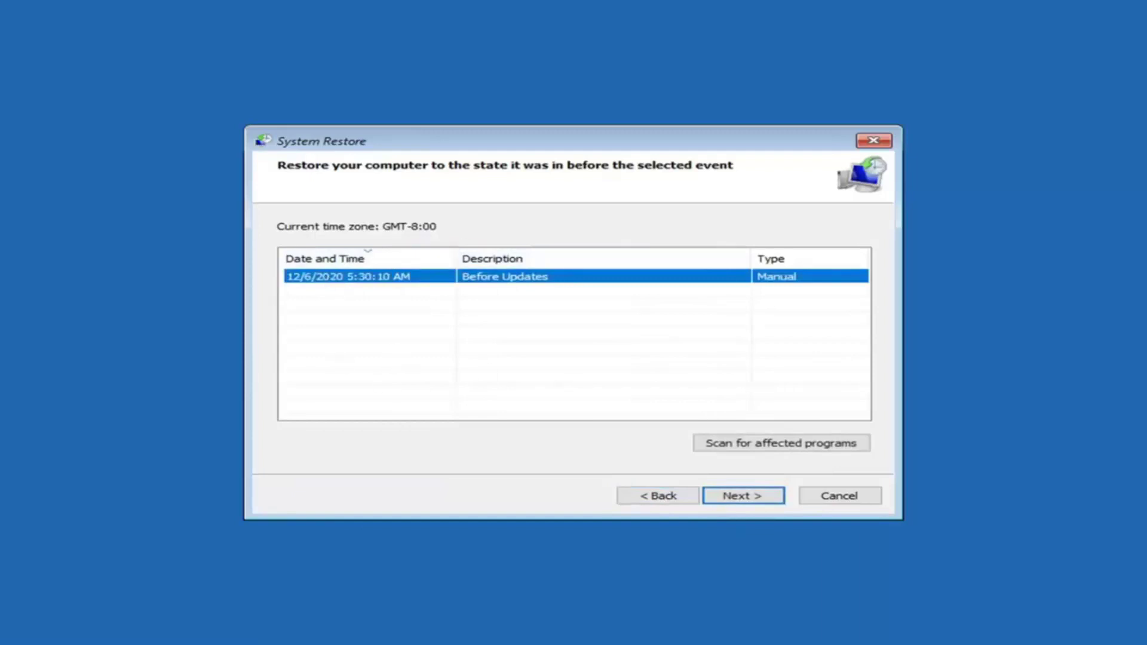
click(735, 497)
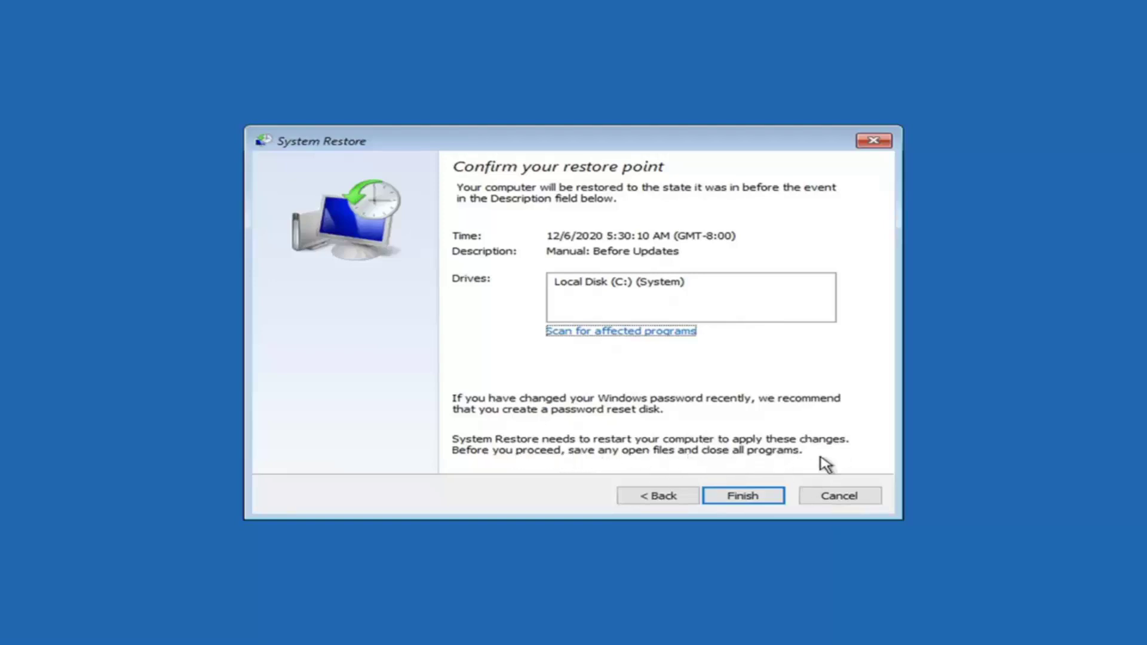
click(740, 501)
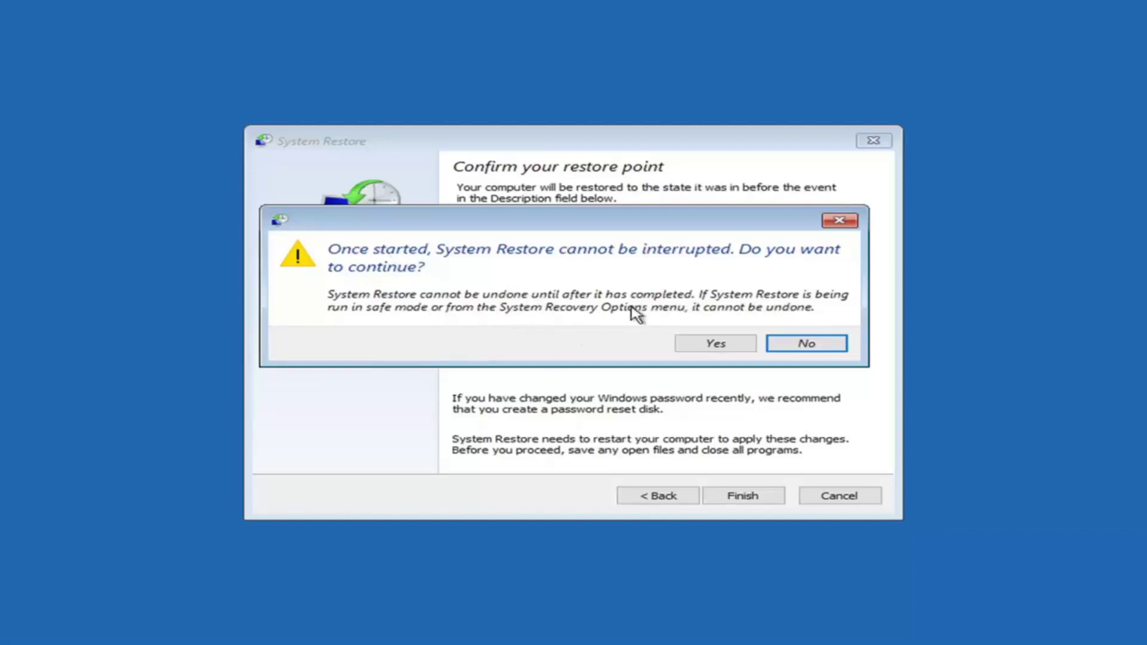
click(719, 350)
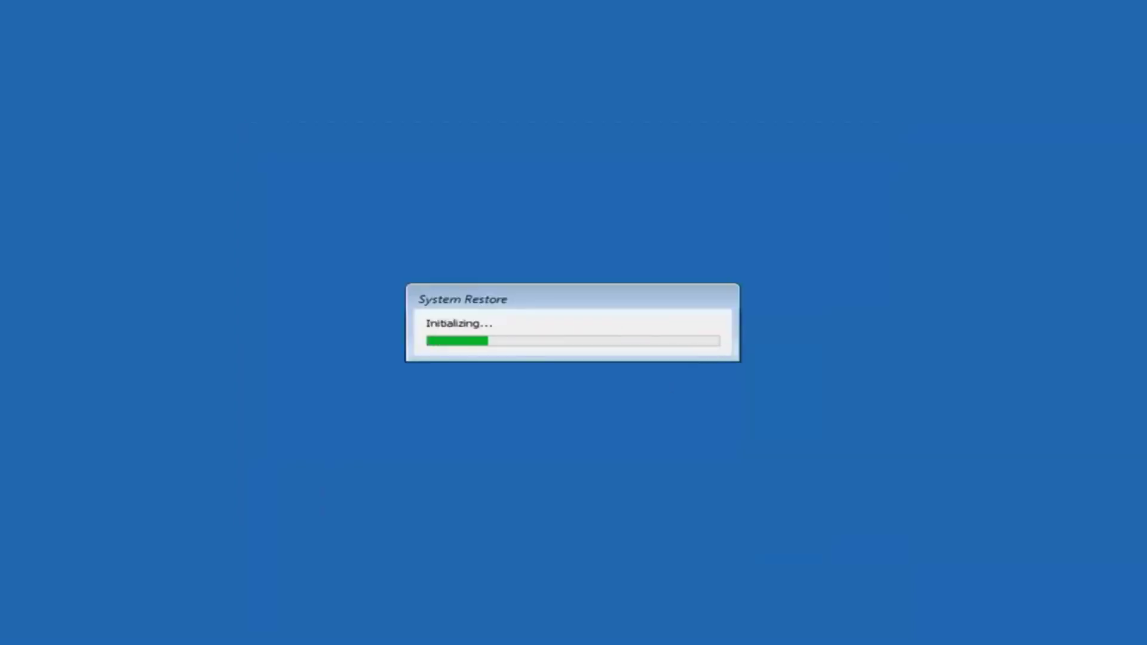
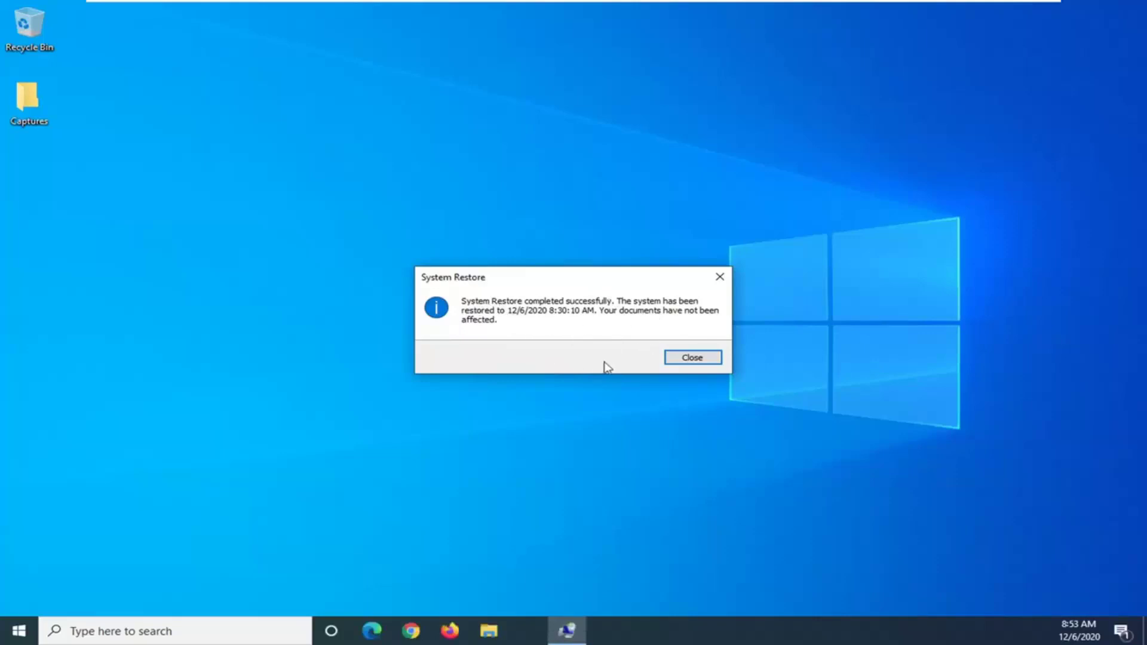
click(688, 359)
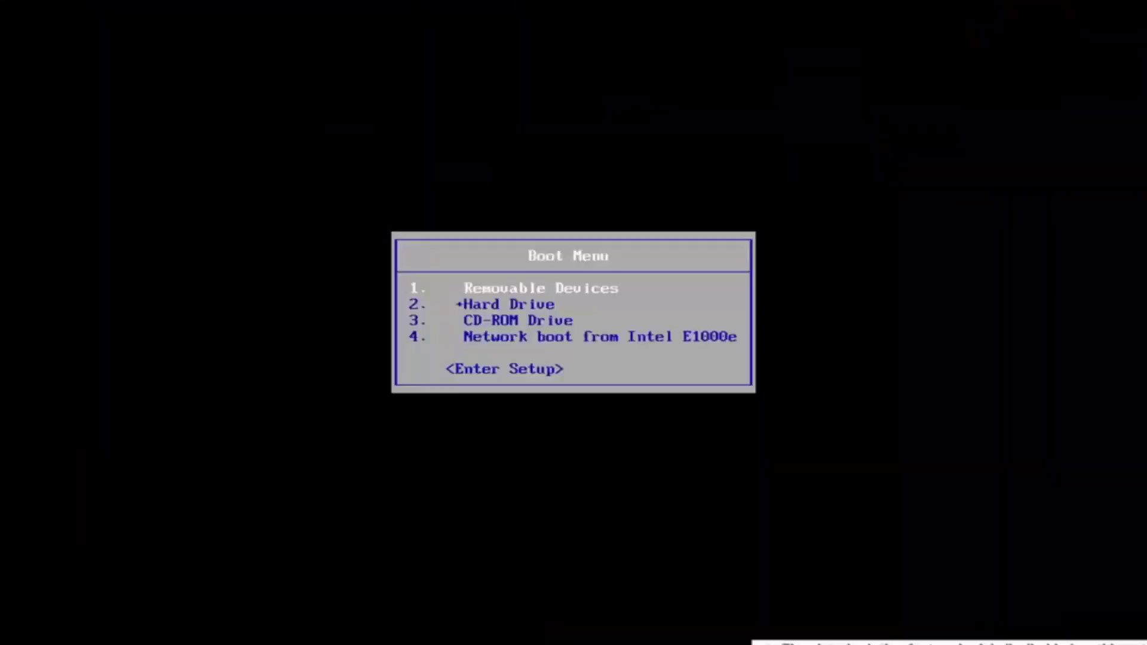
- Boot from the CD-ROM drive again to load the Windows installation media
key(Down)
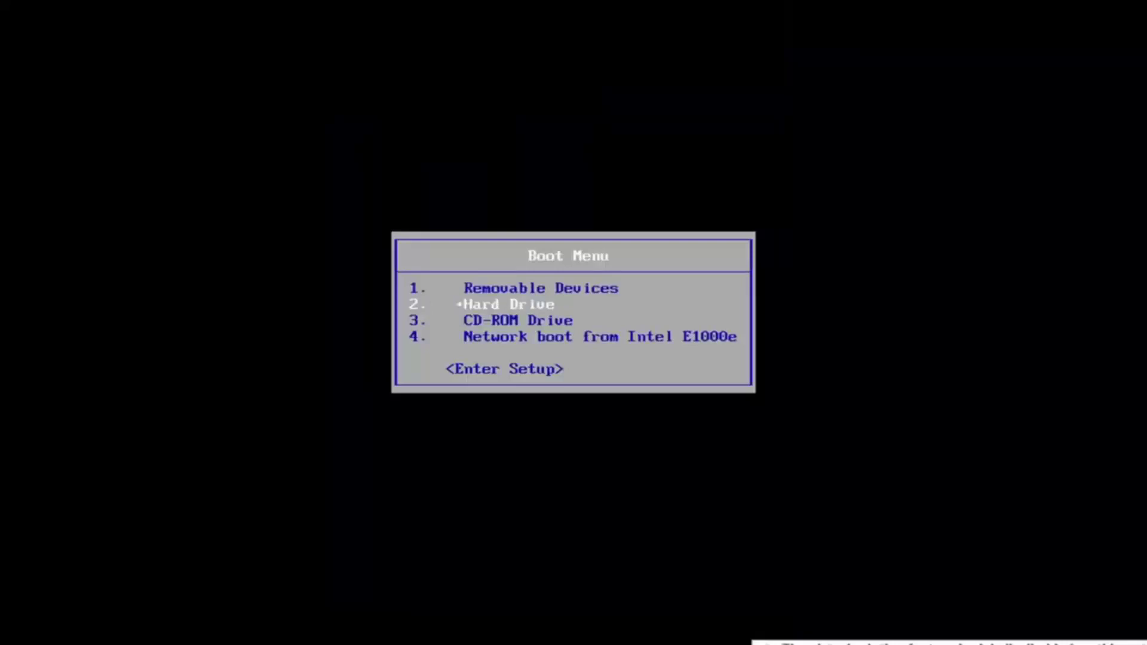
key(Down)
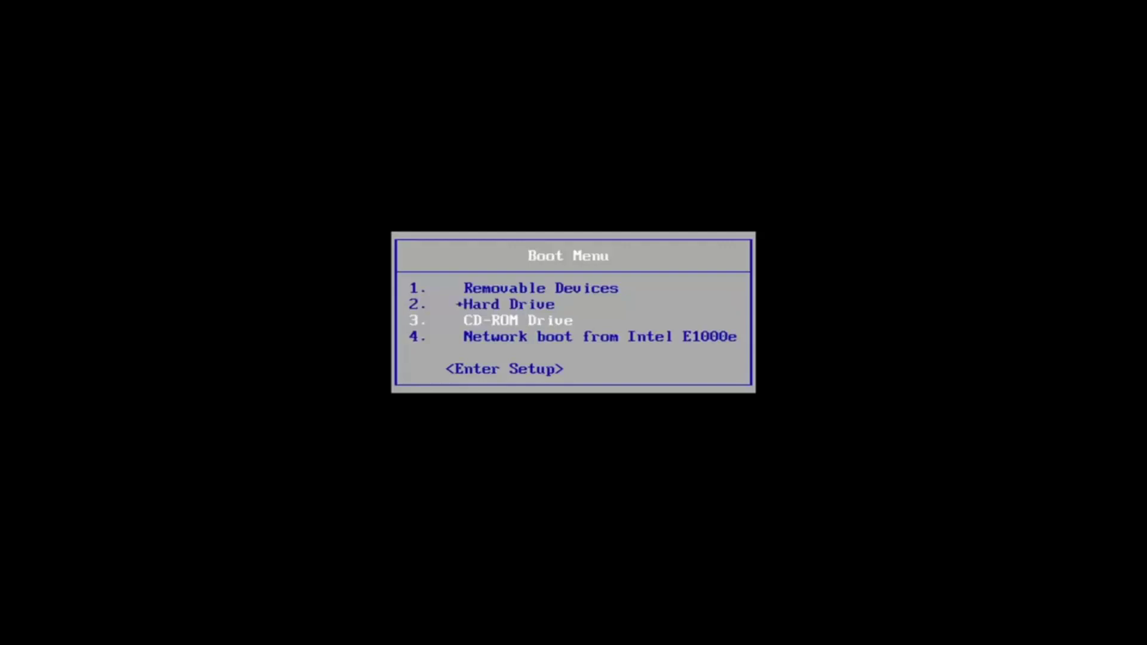
key(Return)
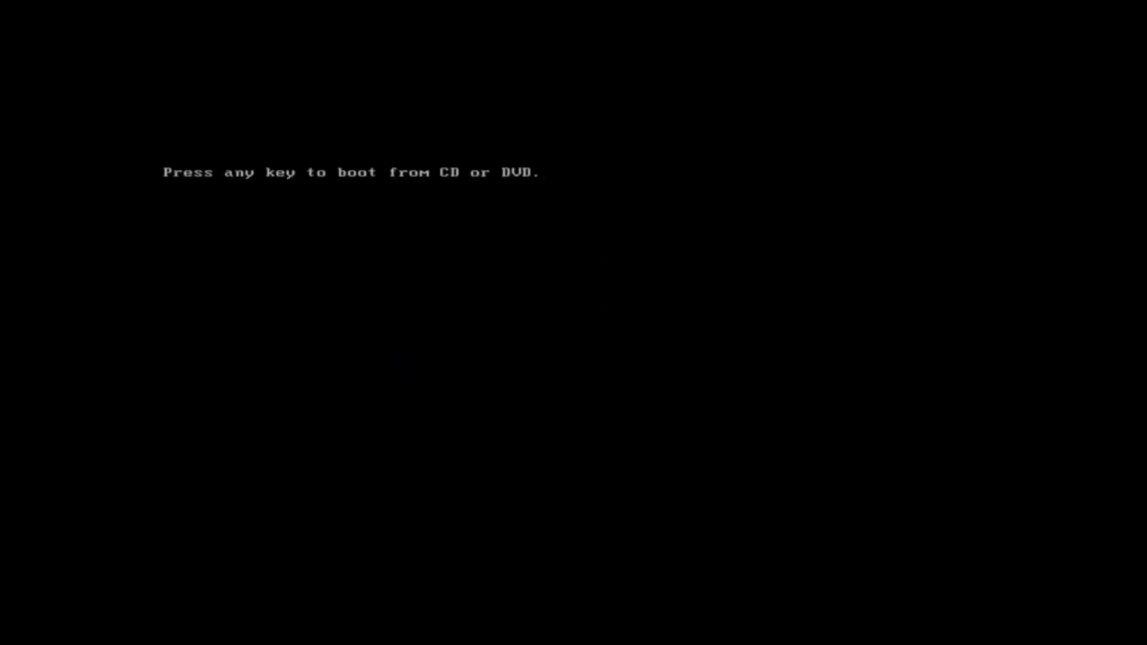
key(Return)
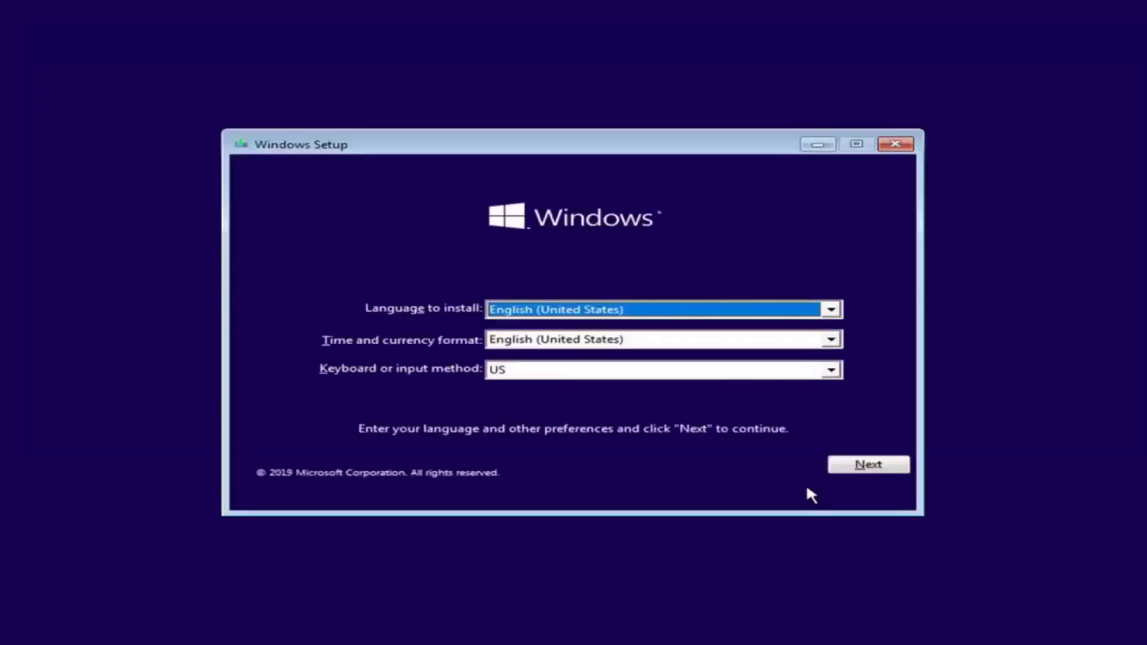
- Keep the default setup language and run Startup Repair on Windows 10 from the computer repair options
click(862, 469)
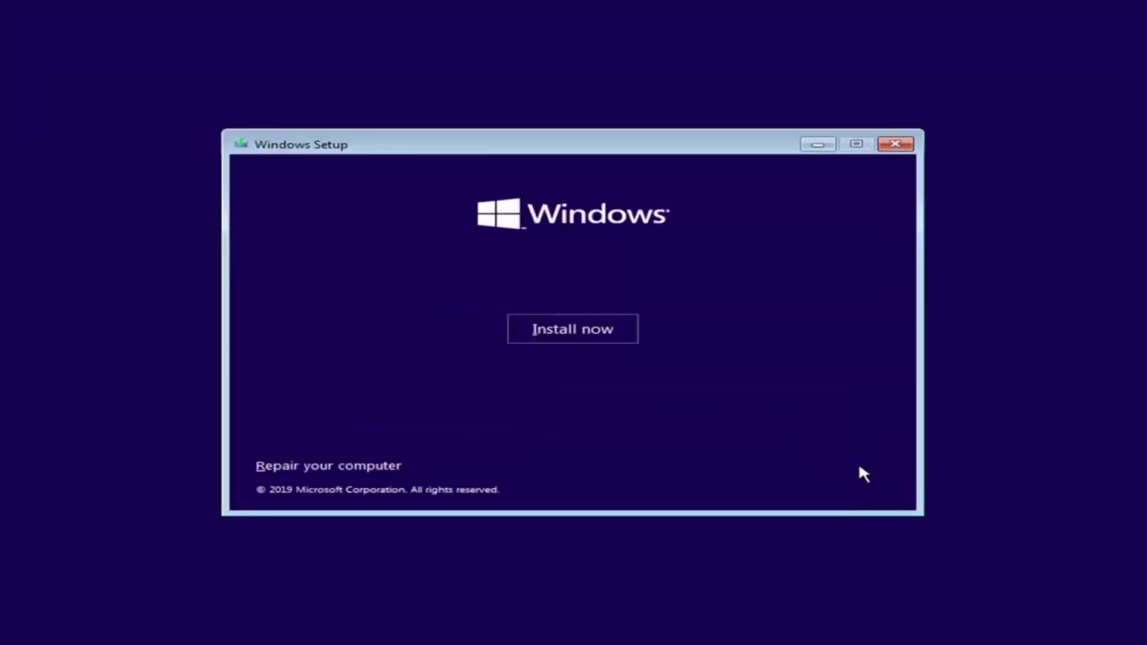
click(326, 469)
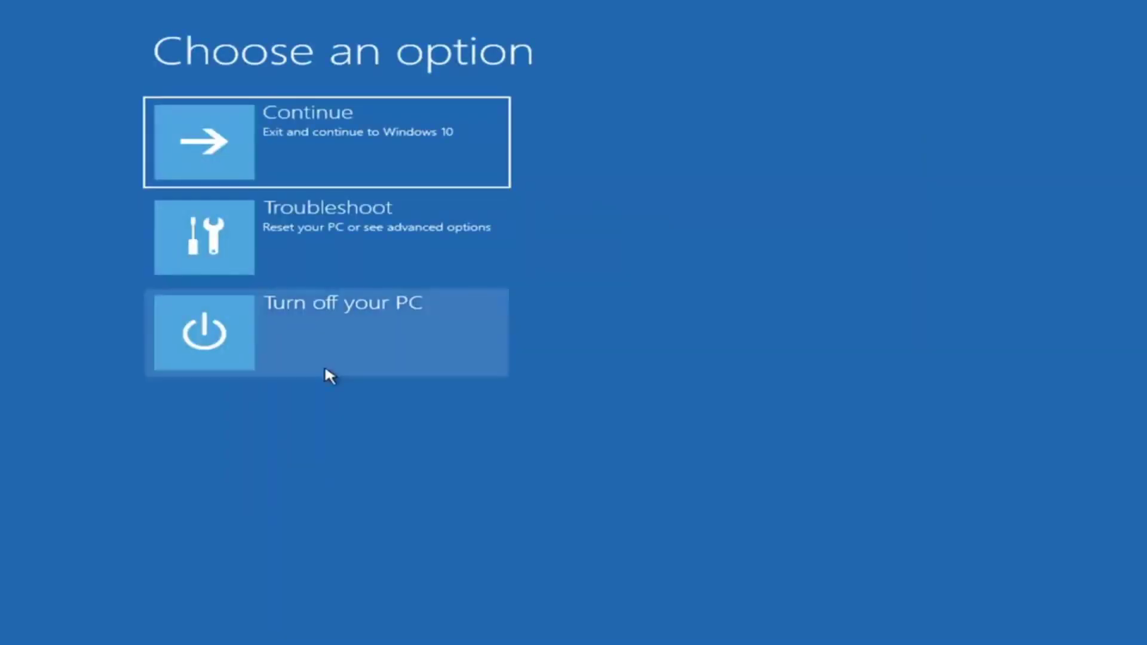
click(300, 241)
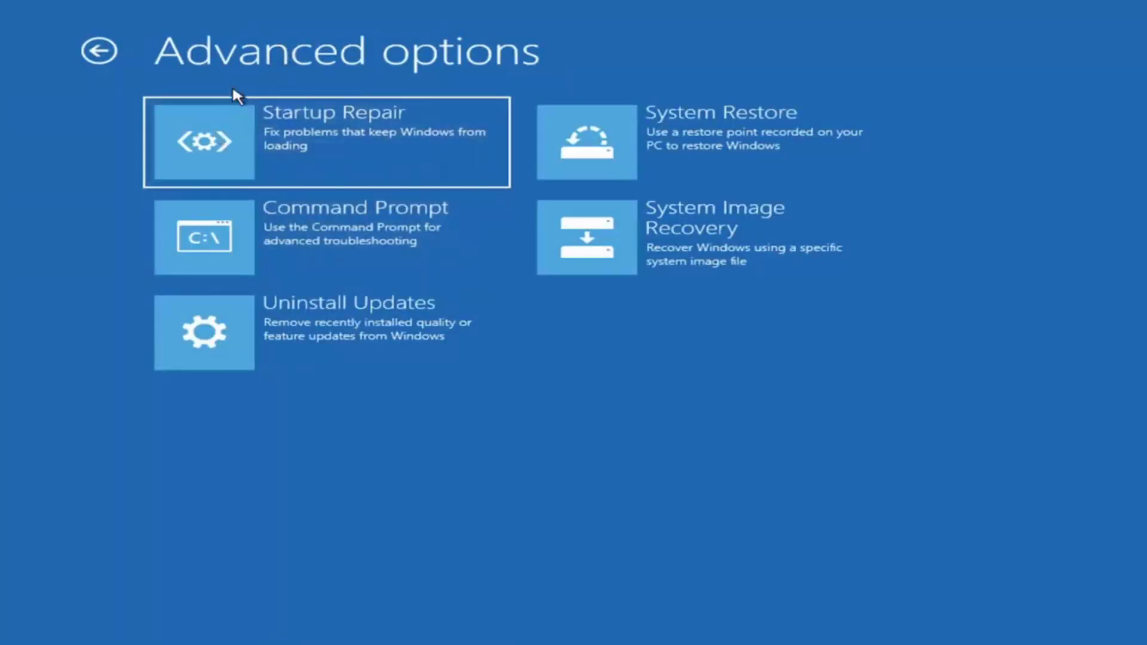
click(302, 153)
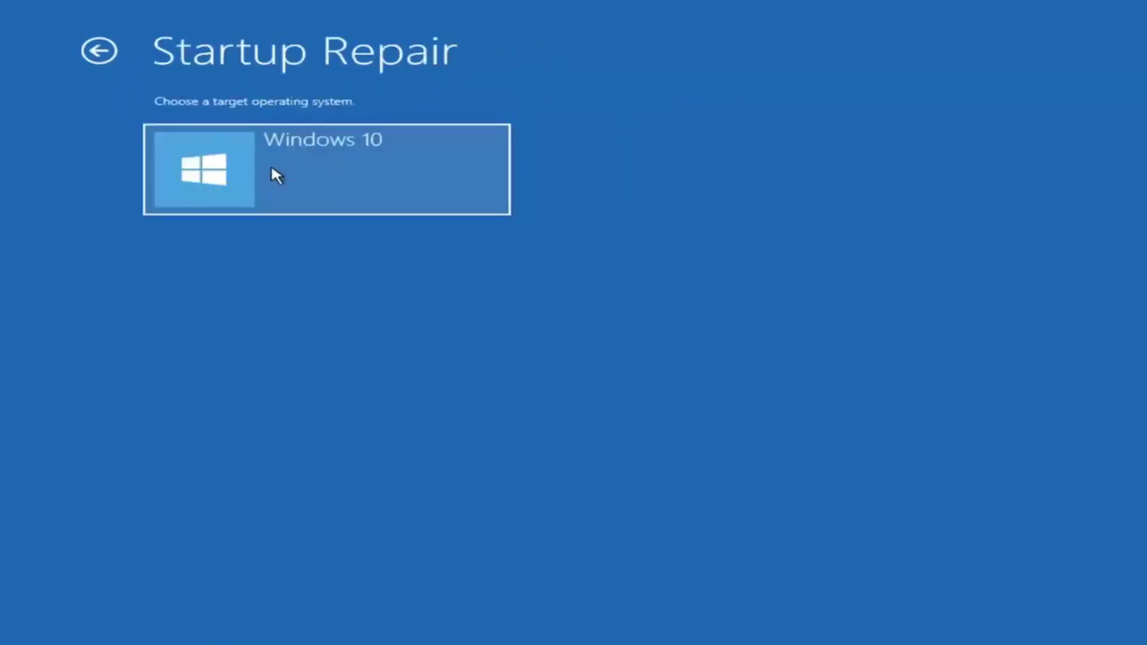
click(320, 154)
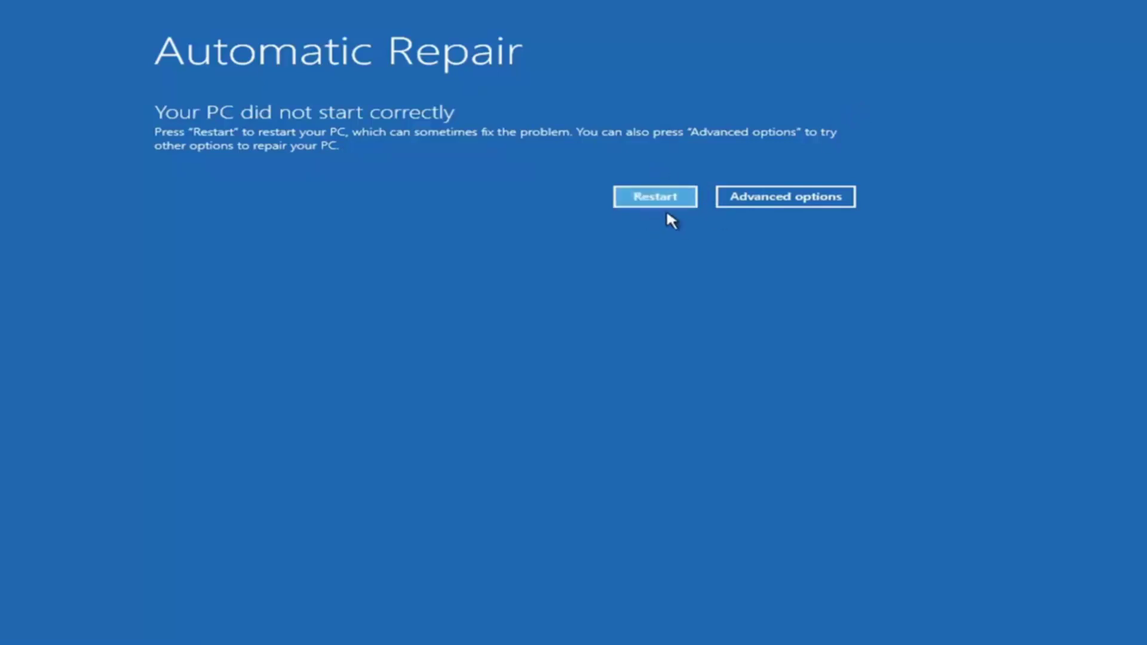
- Examine the Uninstall Updates choices within the advanced troubleshooting options, and return to the Advanced options screen
click(784, 197)
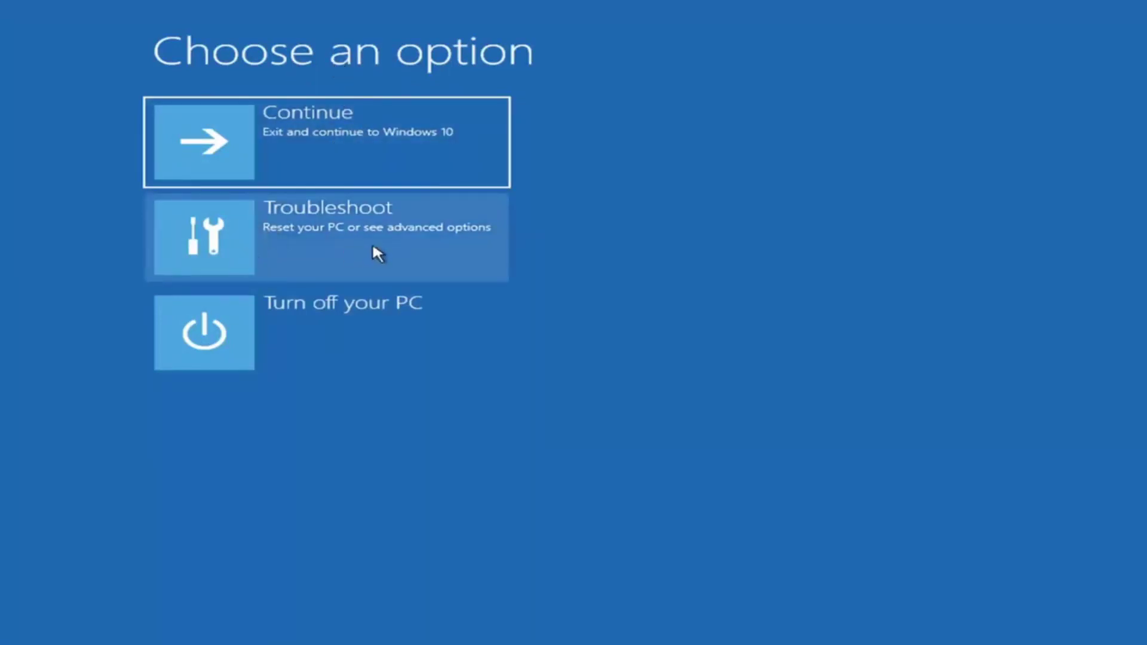
click(301, 237)
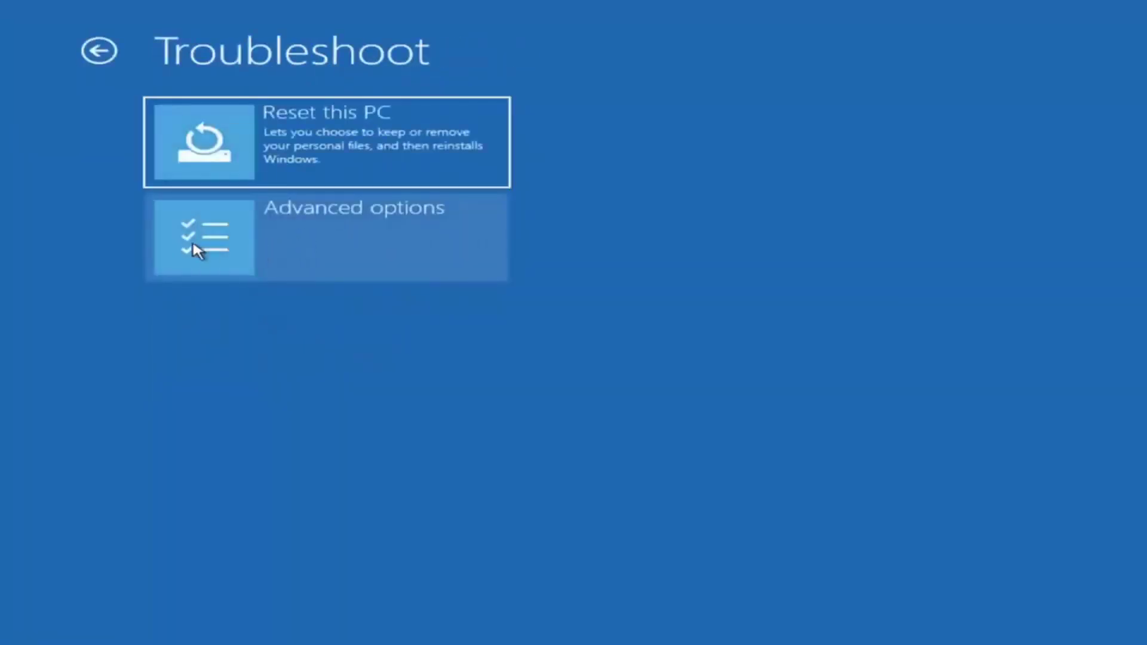
click(263, 245)
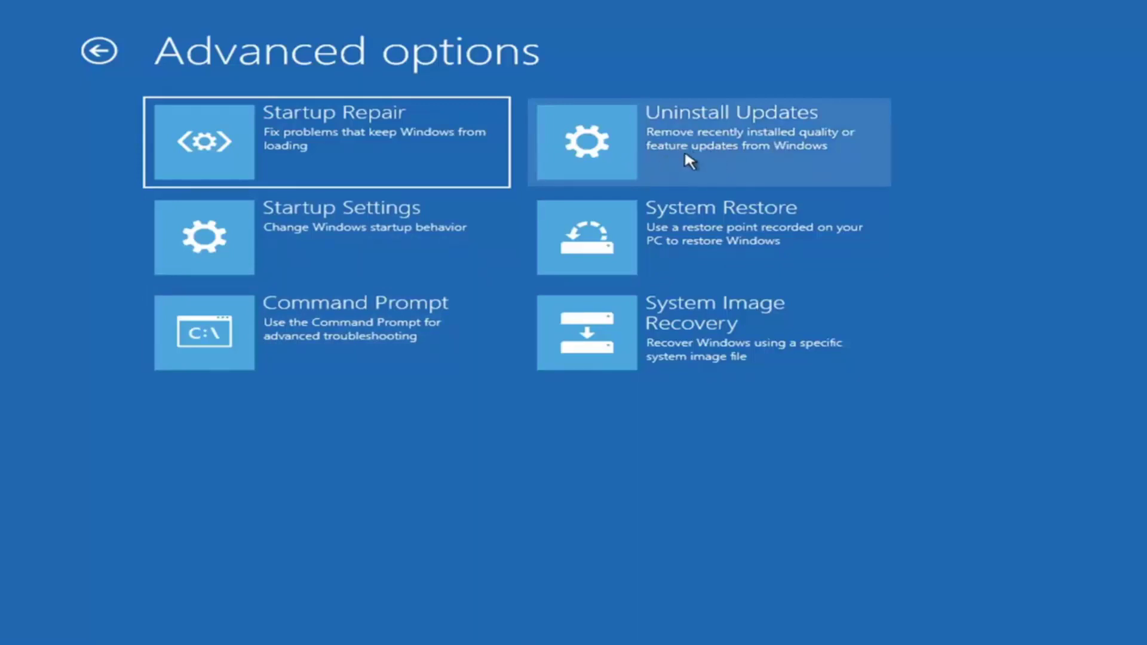
click(736, 150)
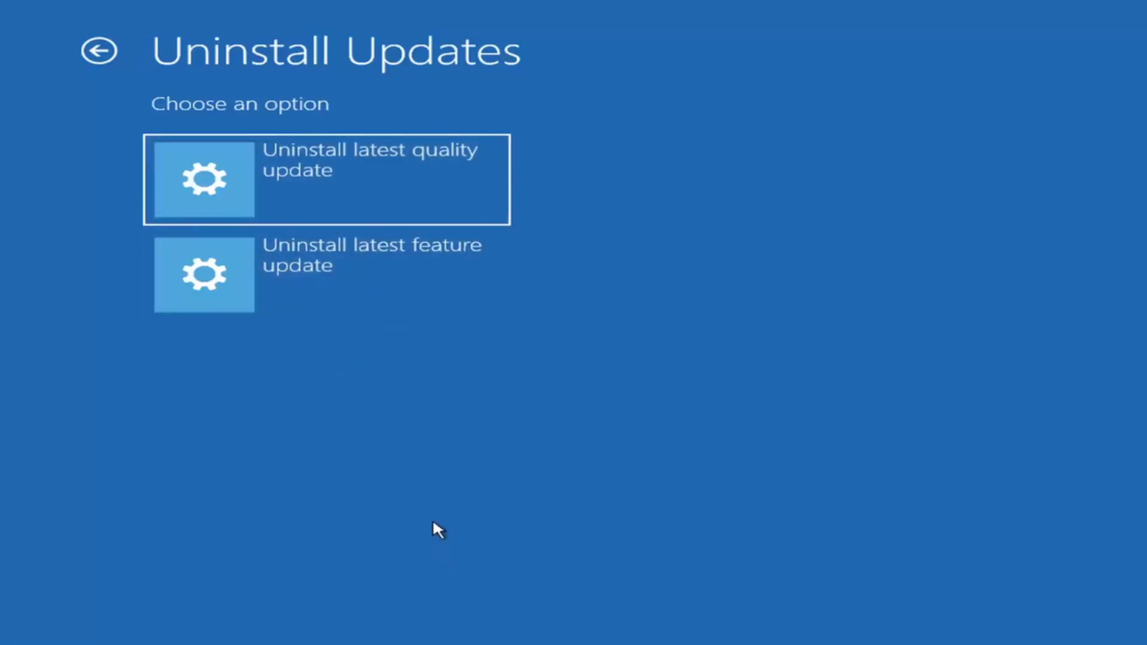
click(101, 52)
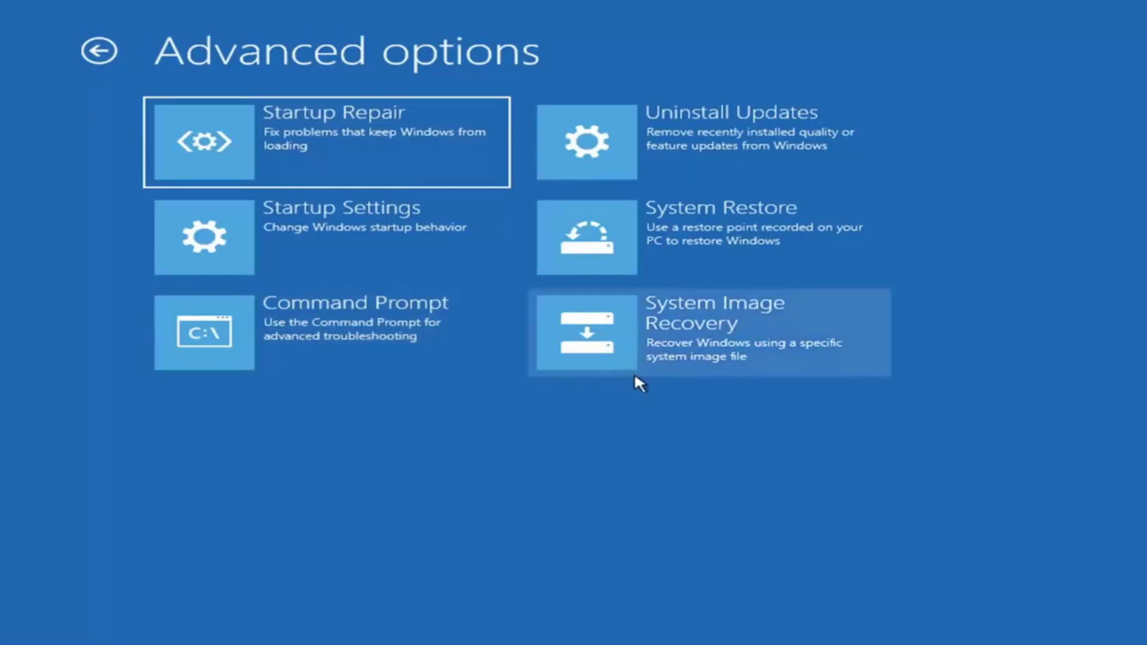
- Open System Image Recovery with the listed account, re-entering the account password, and move the missing-image alert upward
click(670, 335)
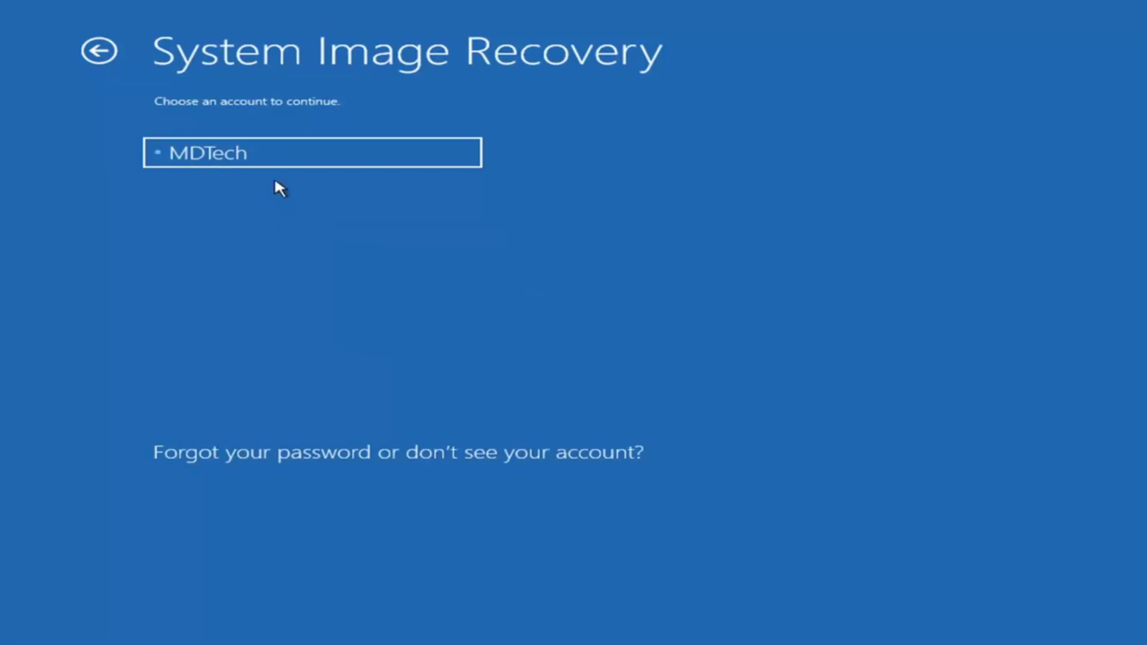
click(217, 155)
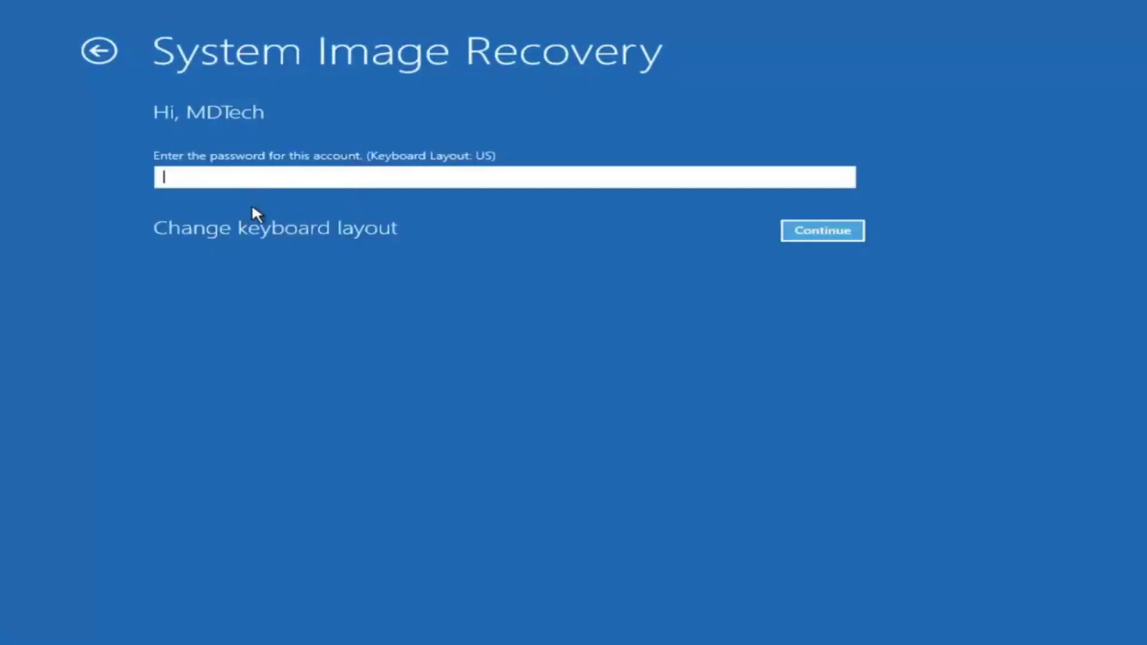
text(•••••••••)
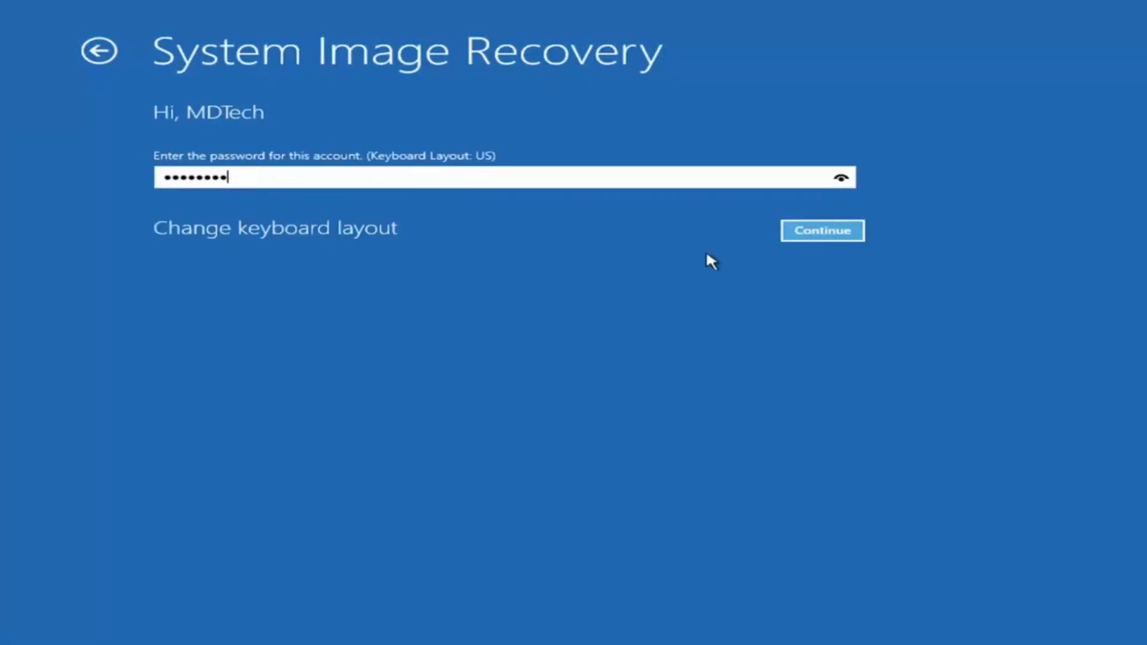
click(816, 231)
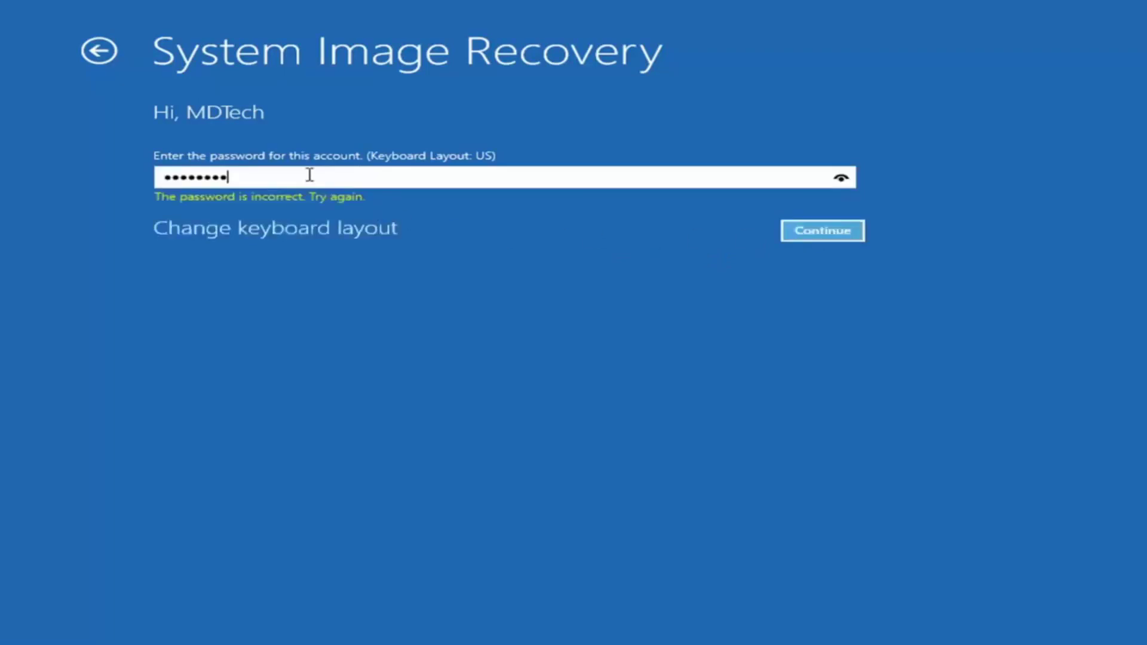
double_click(310, 174)
key(BackSpace)
click(824, 236)
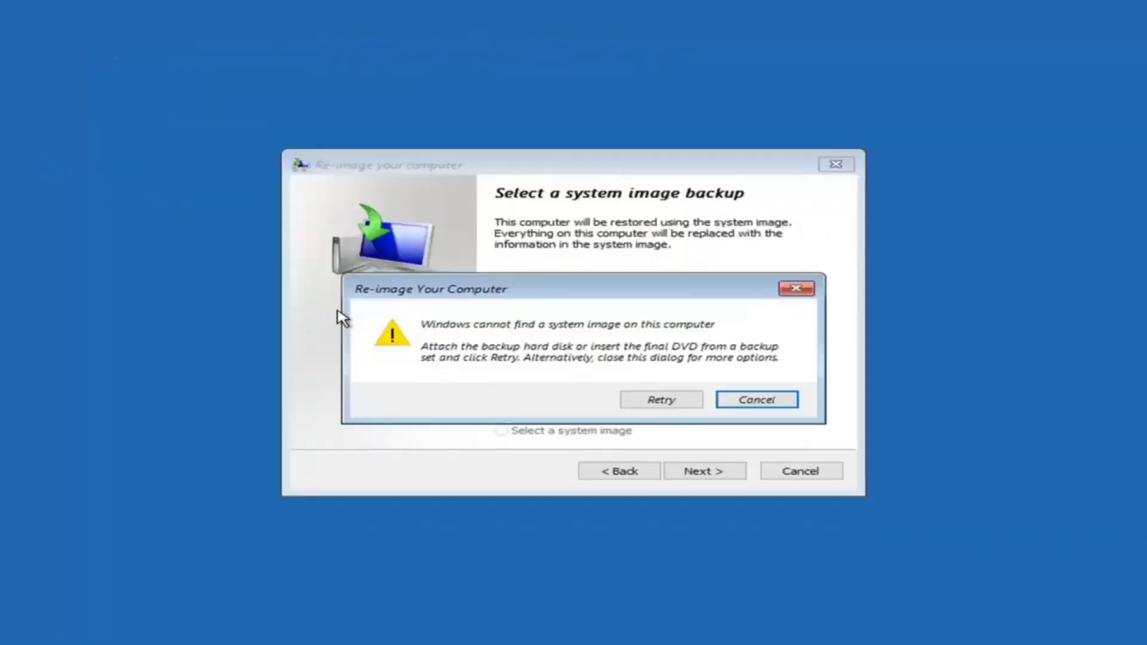
drag(482, 291, 477, 239)
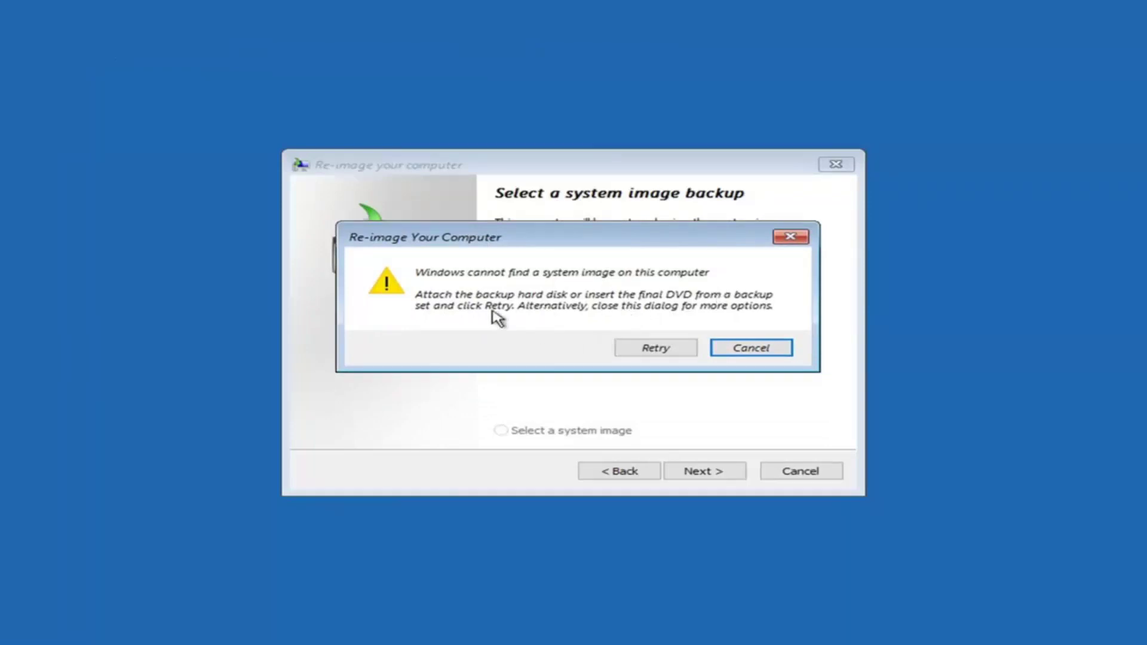
- Move the missing-image alert clear of the recovery wizard, dismiss it, and cancel System Image Recovery
mouse_move(594, 243)
mouse_down()
mouse_move(593, 476)
mouse_move(592, 222)
mouse_up()
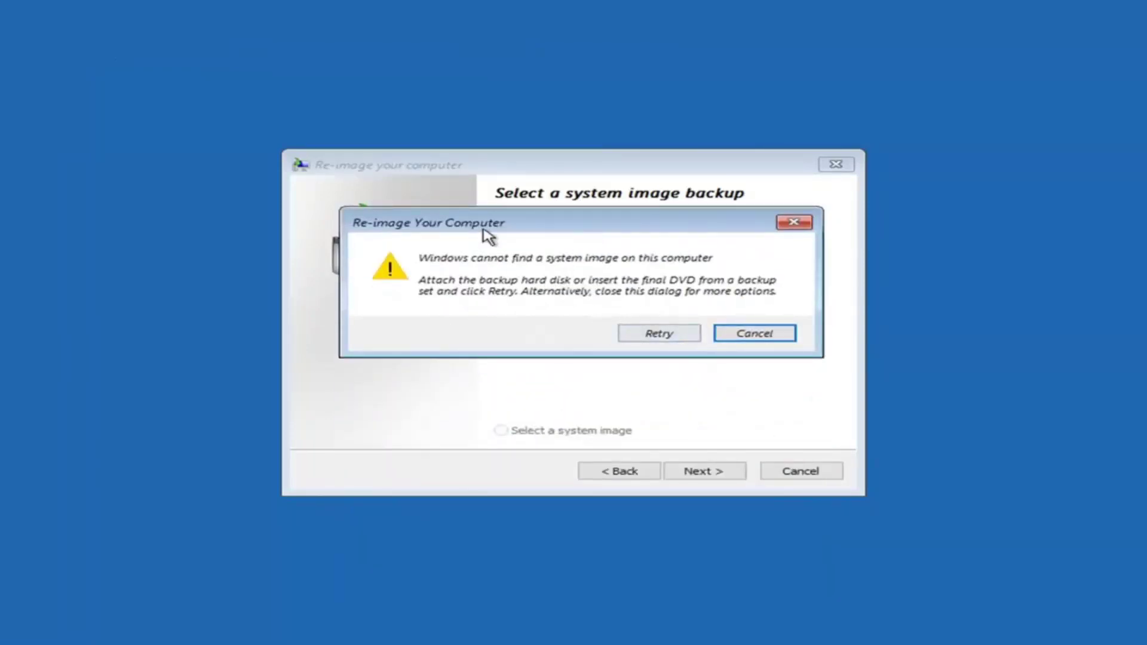
mouse_move(563, 222)
mouse_down()
mouse_move(573, 267)
mouse_move(573, 204)
mouse_up()
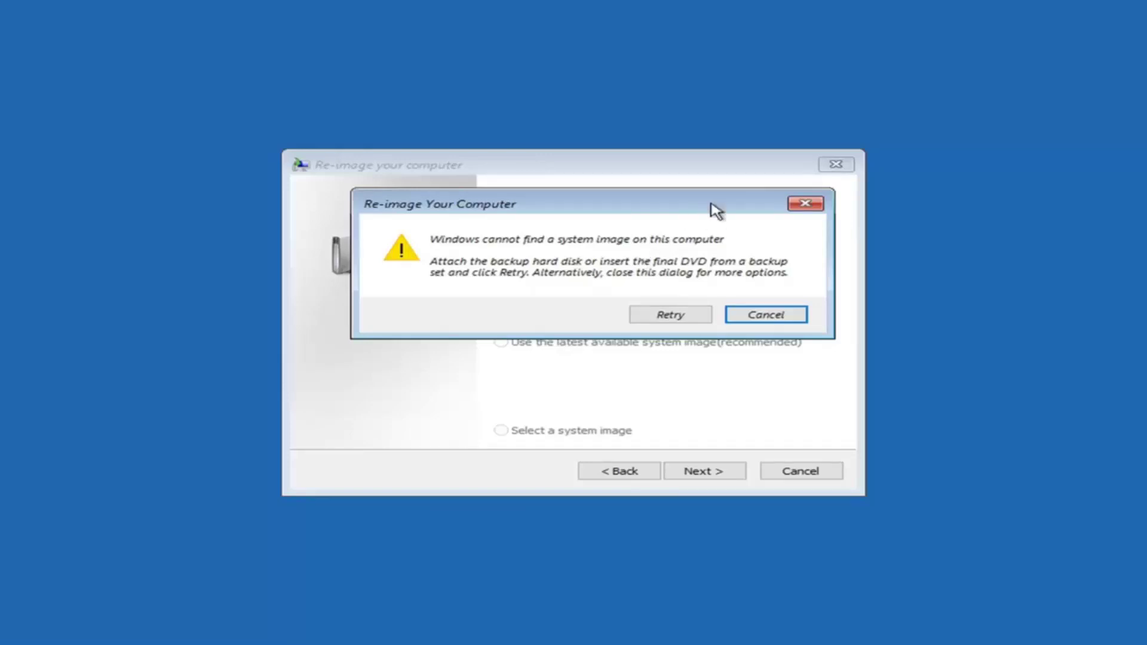
click(805, 203)
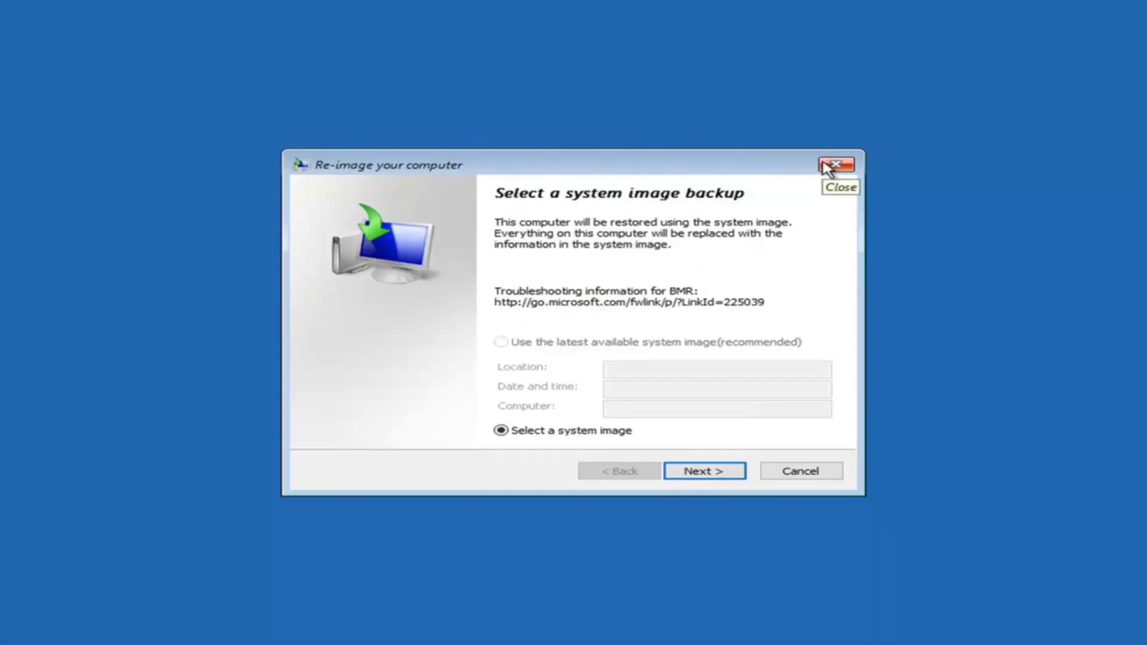
click(800, 475)
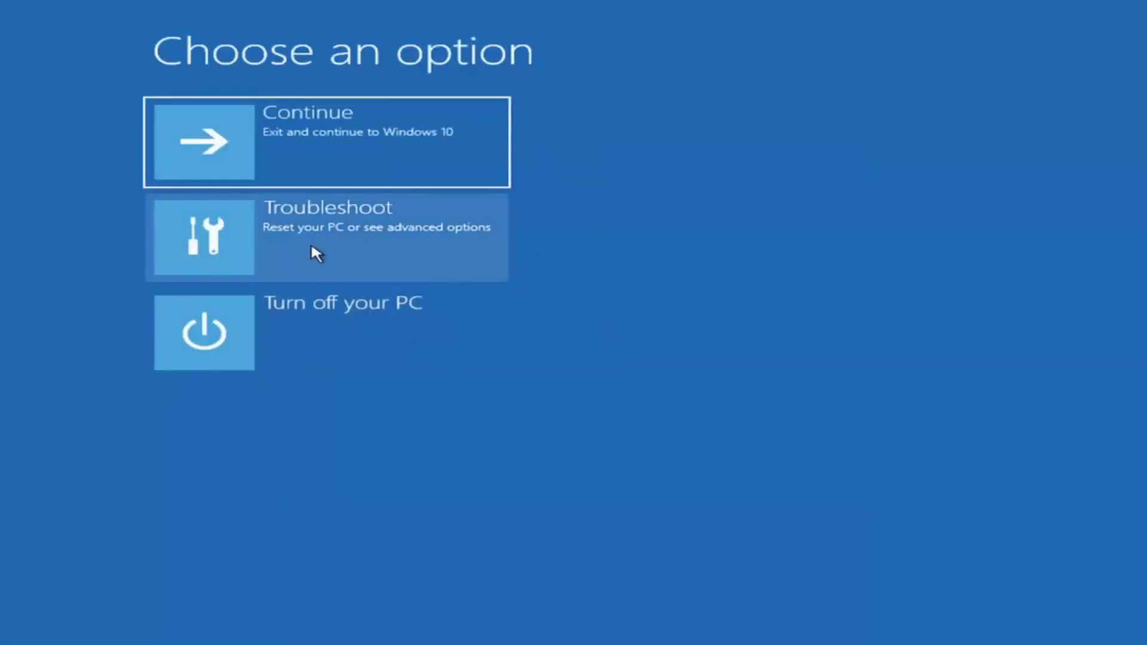
- Open the Command Prompt from the advanced troubleshooting options
click(266, 236)
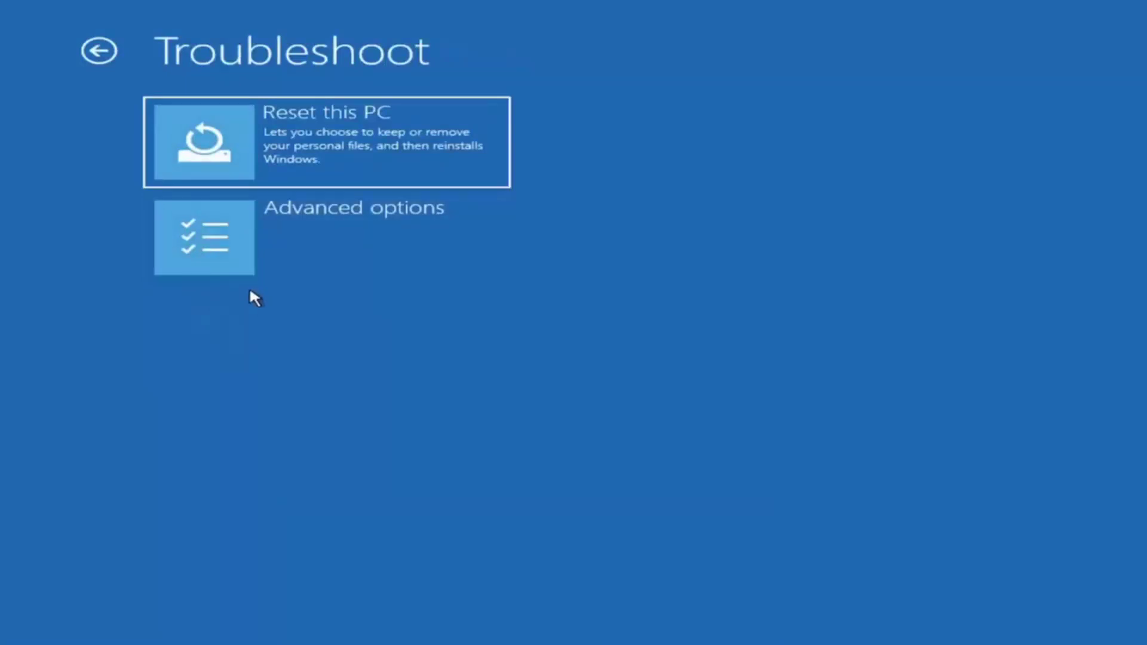
click(282, 248)
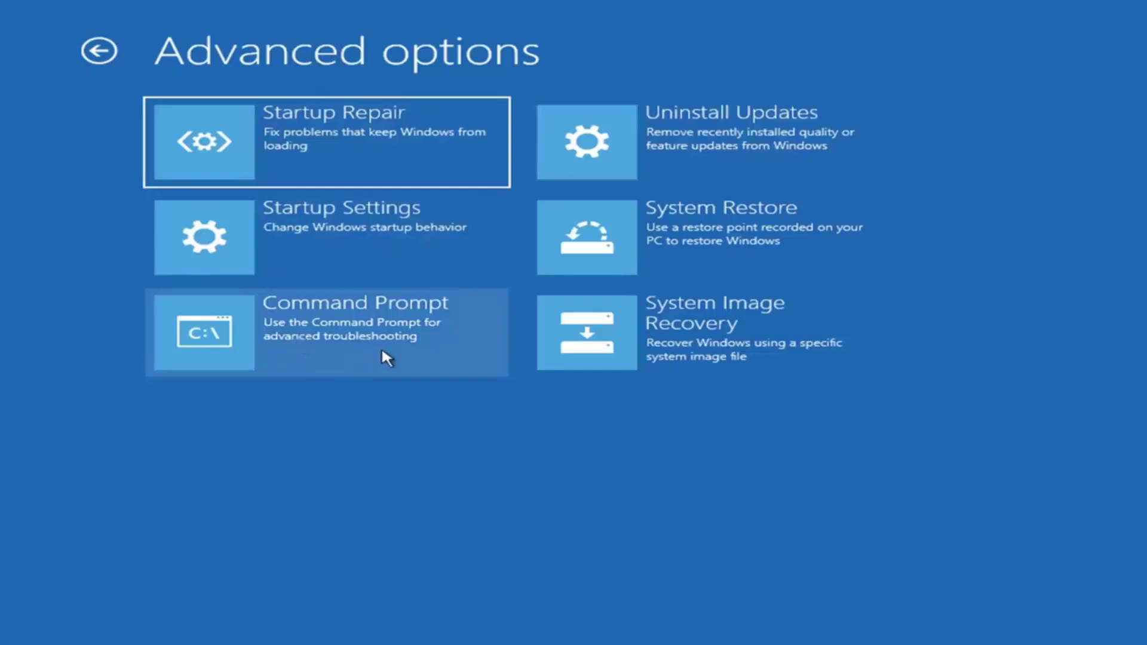
click(314, 329)
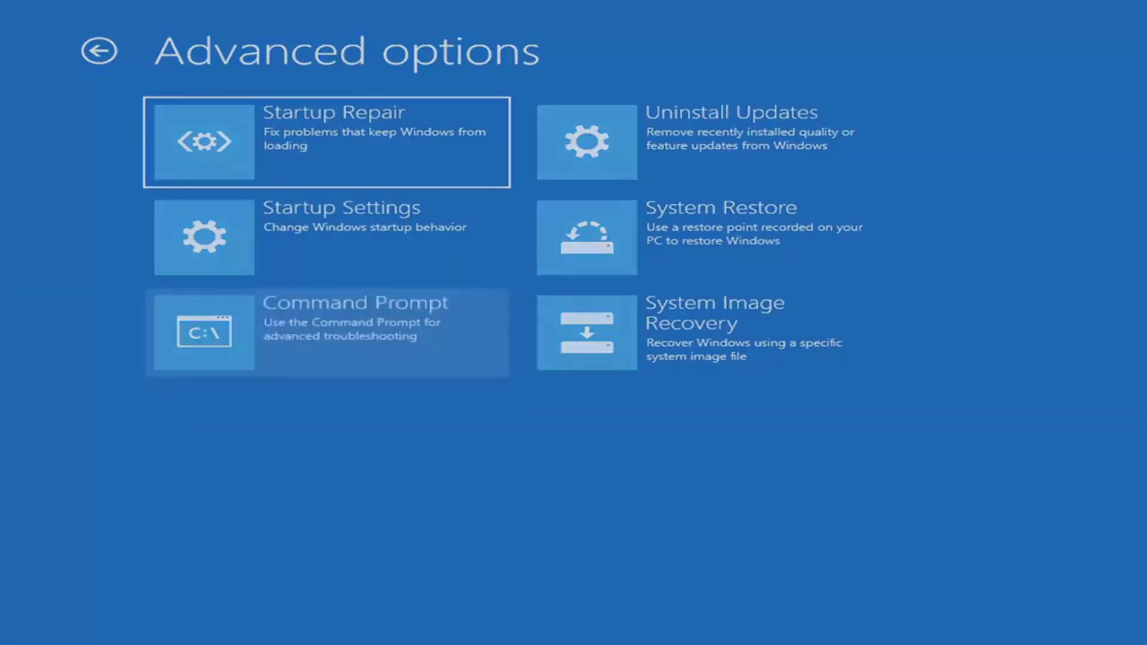
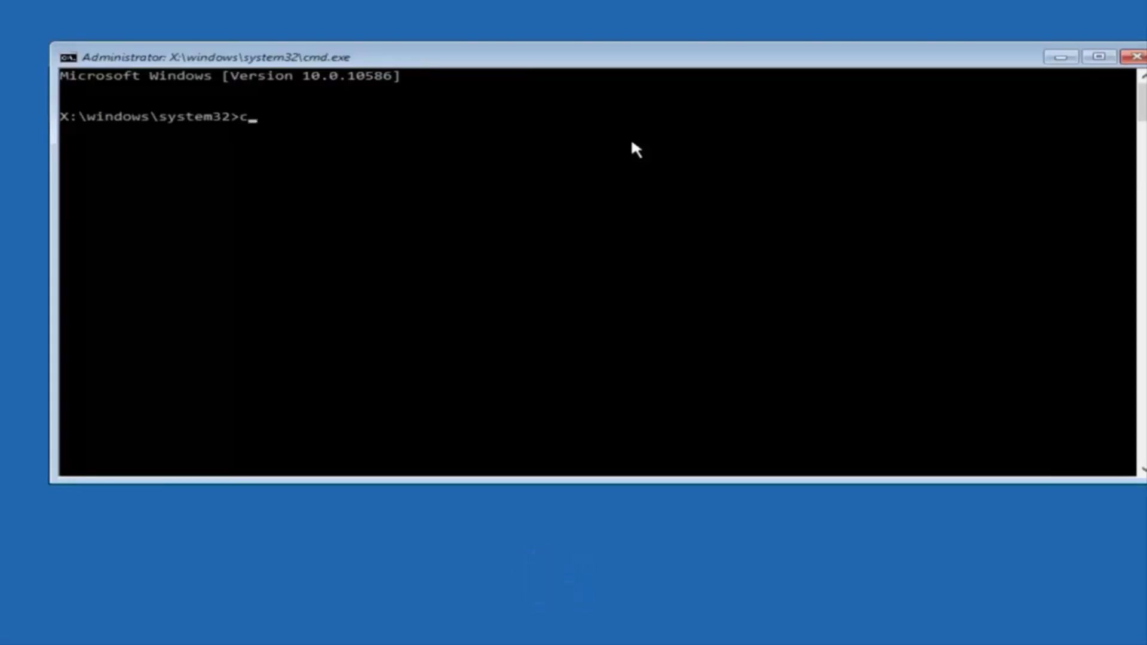
- Switch the Command Prompt to drive C: and list the contents of its root directory with dir
text(:)
key(Return)
text(dir)
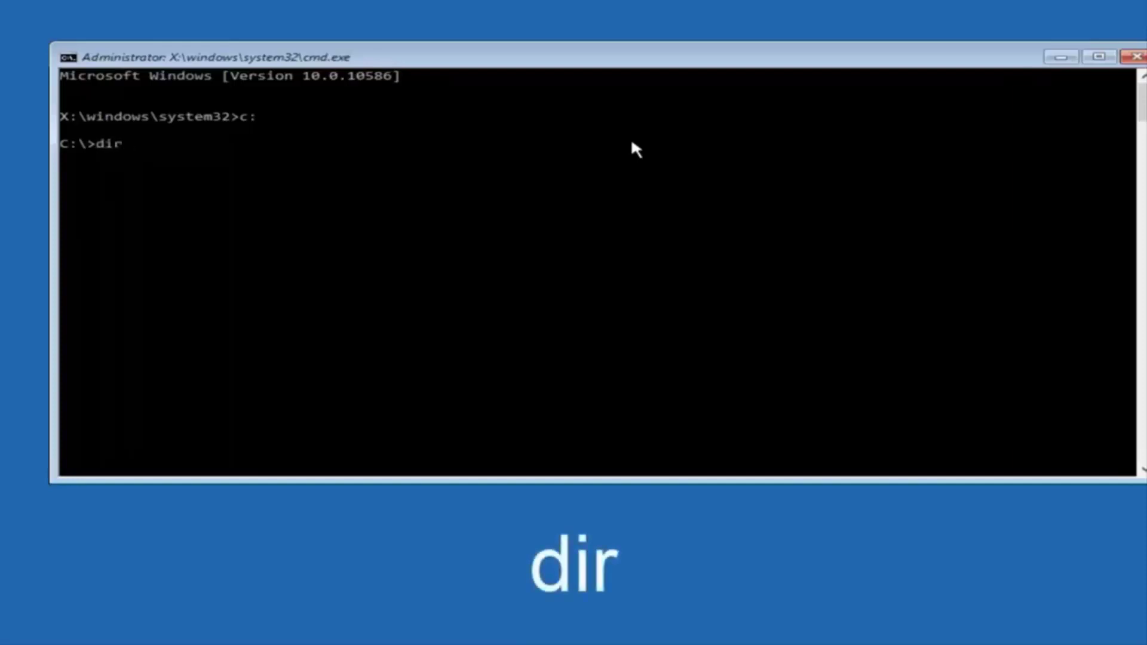
key(Return)
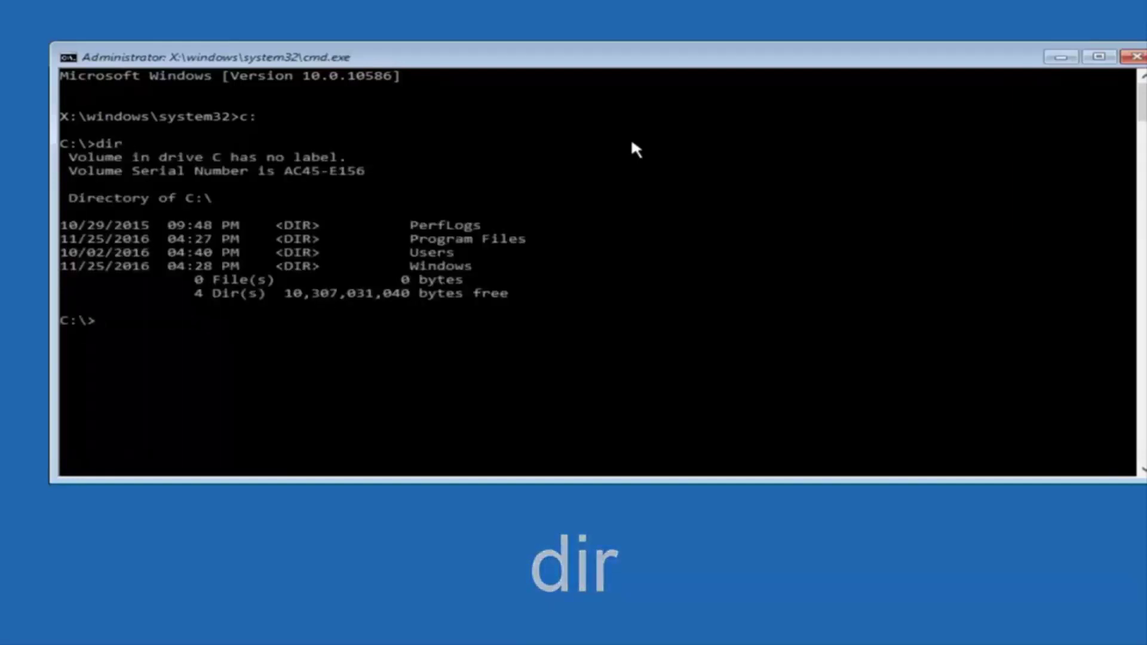
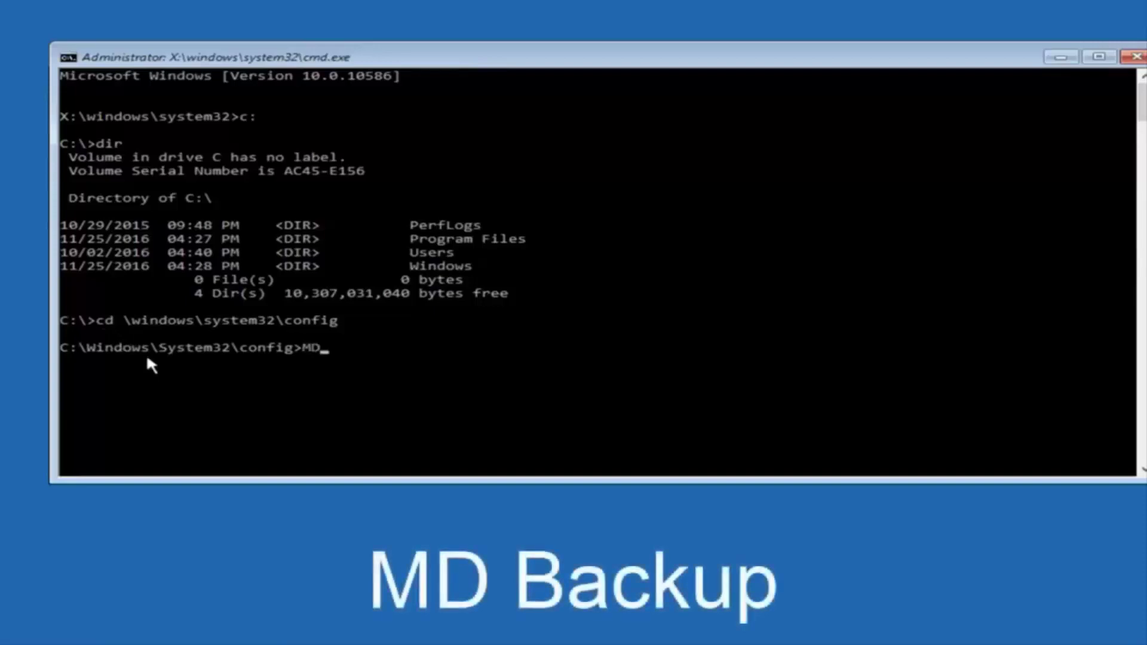
- Create a folder named Backup in C:\Windows\System32\config and copy all the config files into it with copy *.* backup
text(Backup)
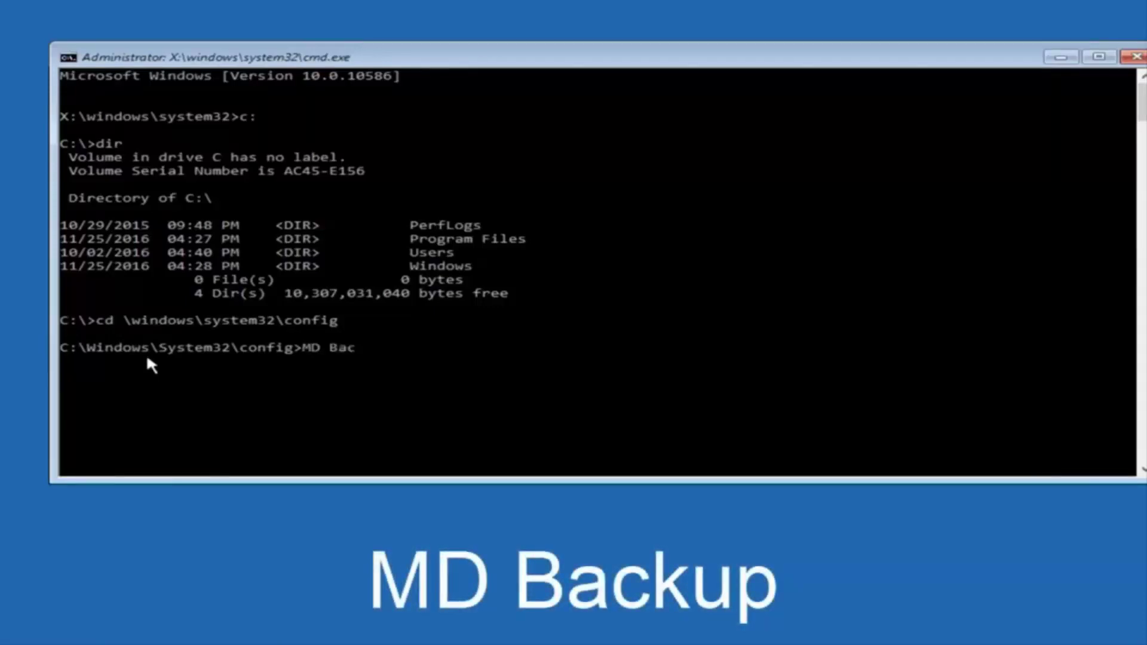
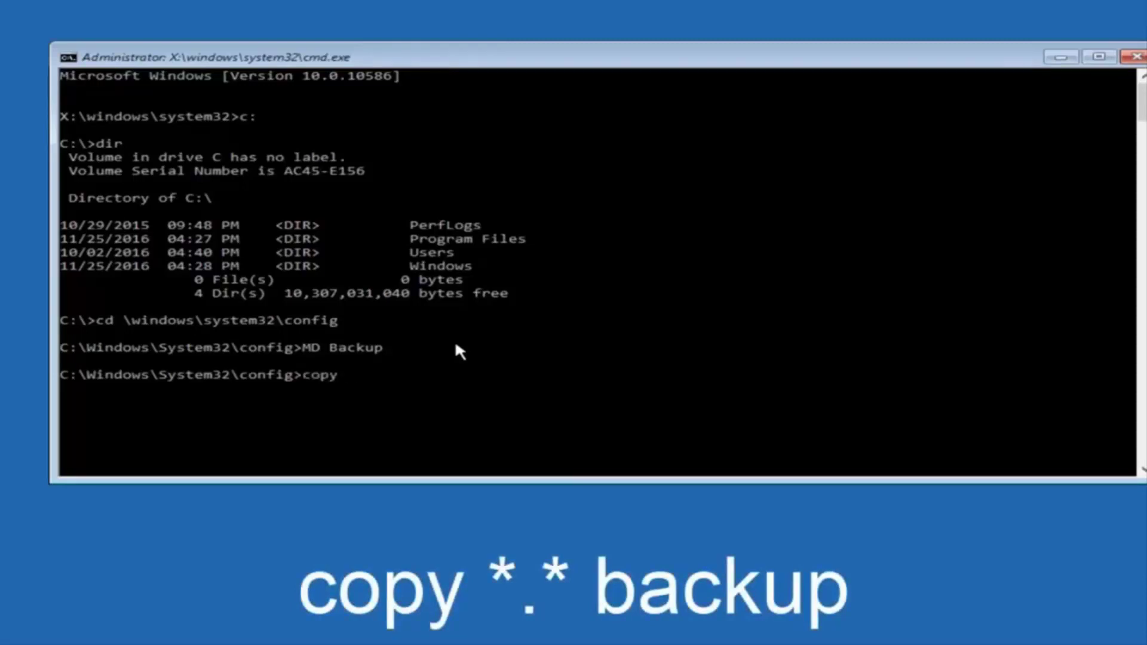
text(*.* backup)
key(Return)
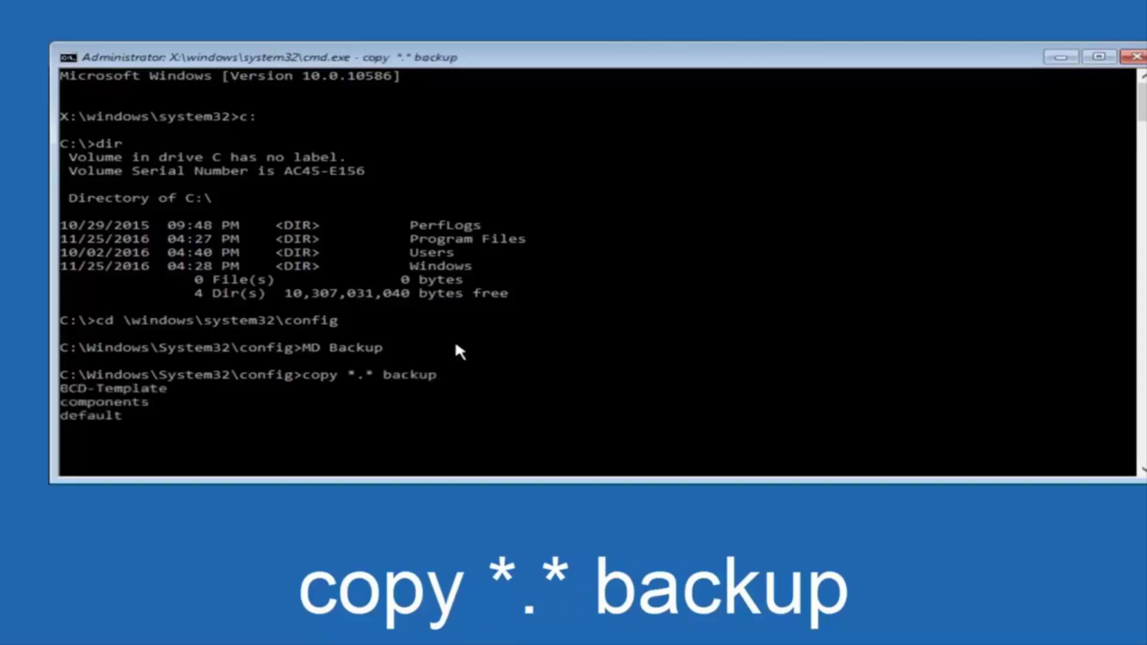
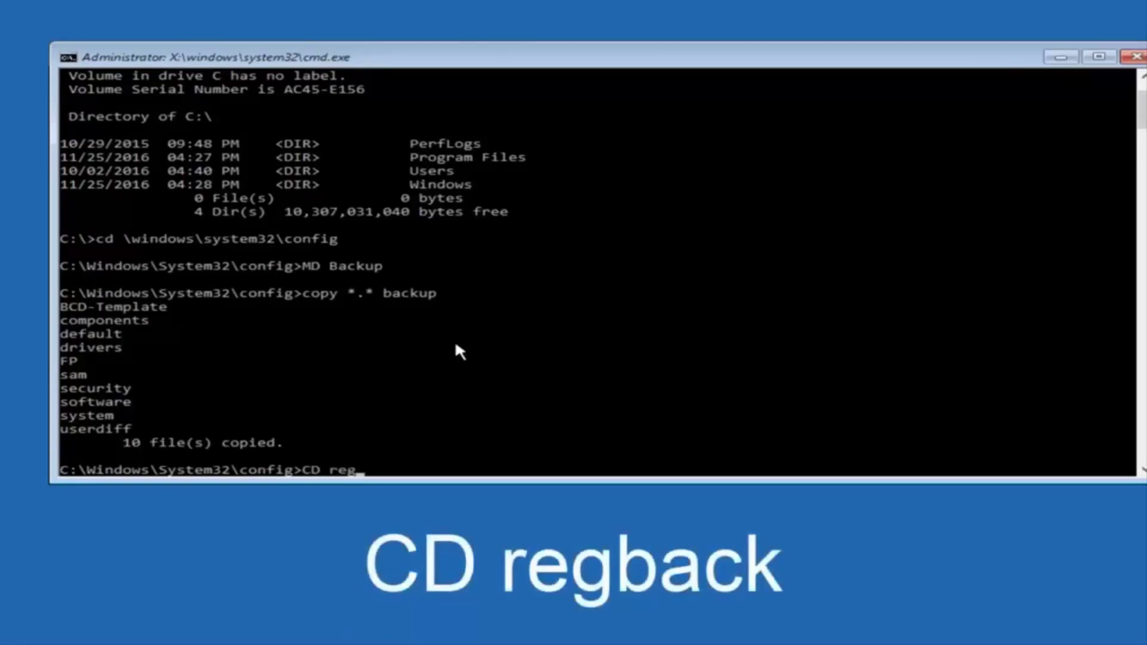
- List the regback folder, copy all its files over those in the parent config folder, answering A to overwrite, and exit the Command Prompt
text(back)
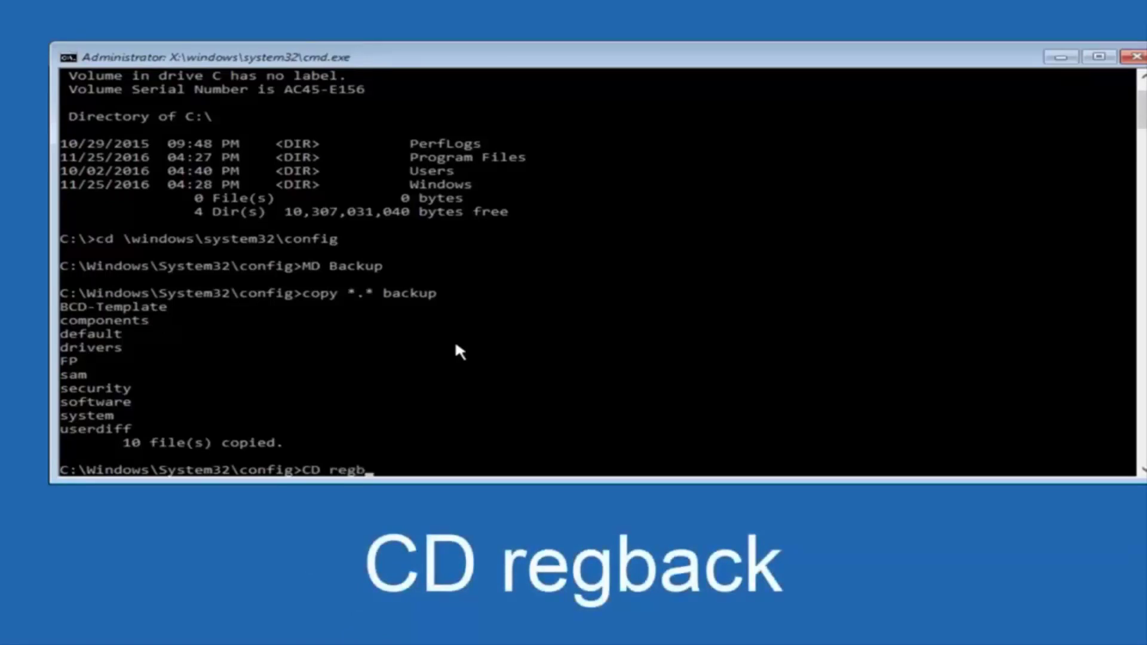
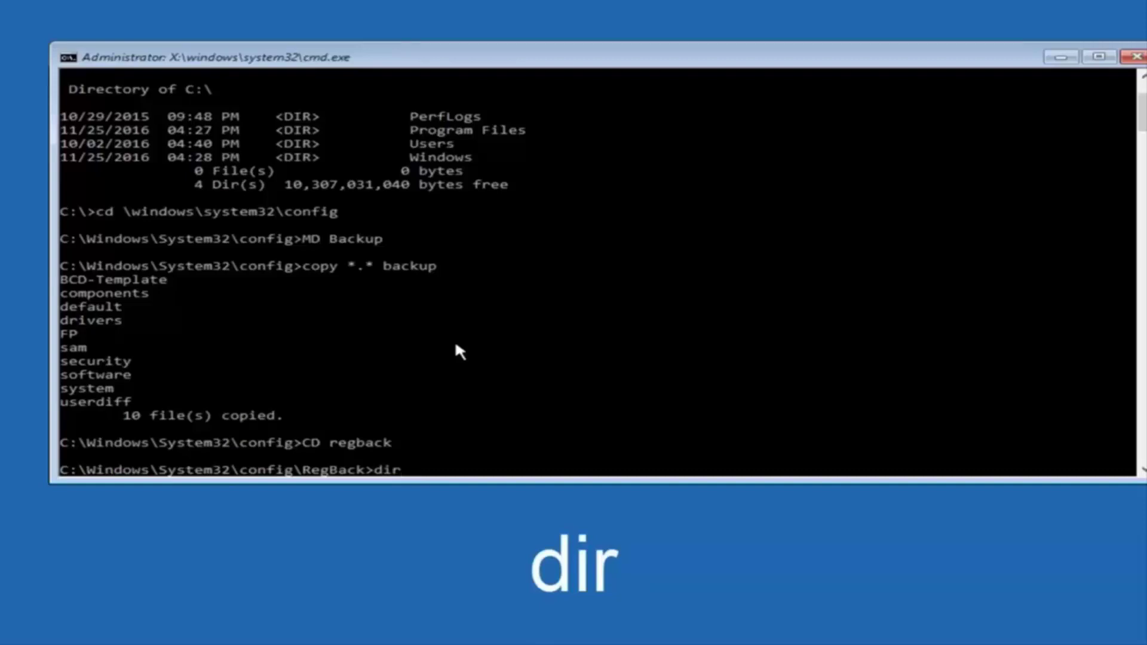
key(Return)
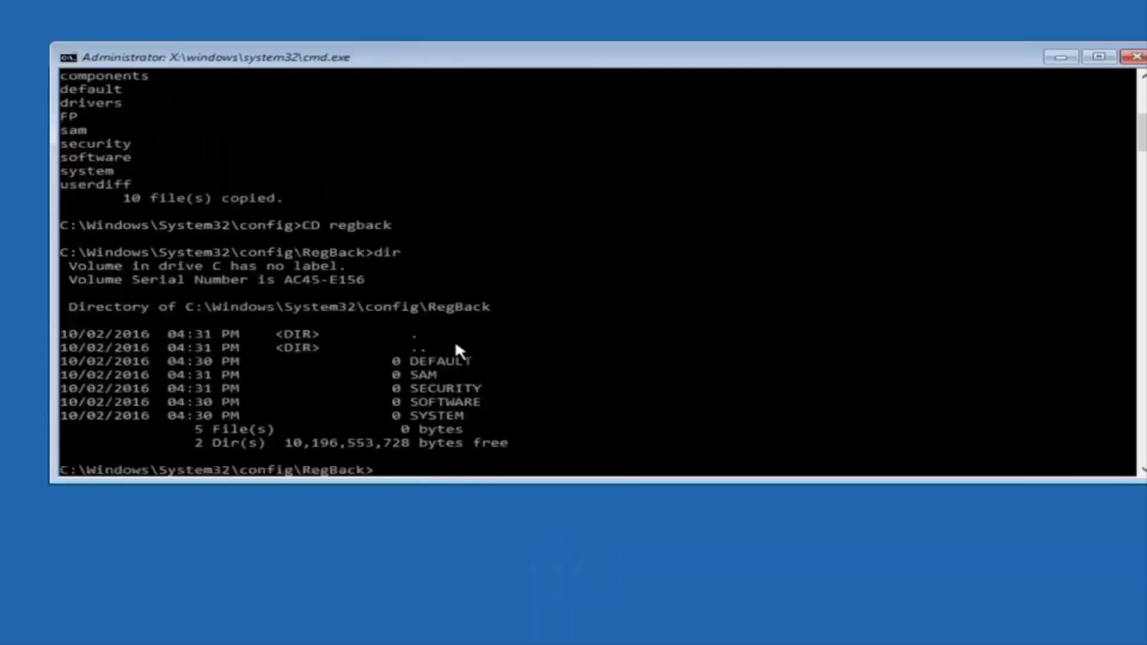
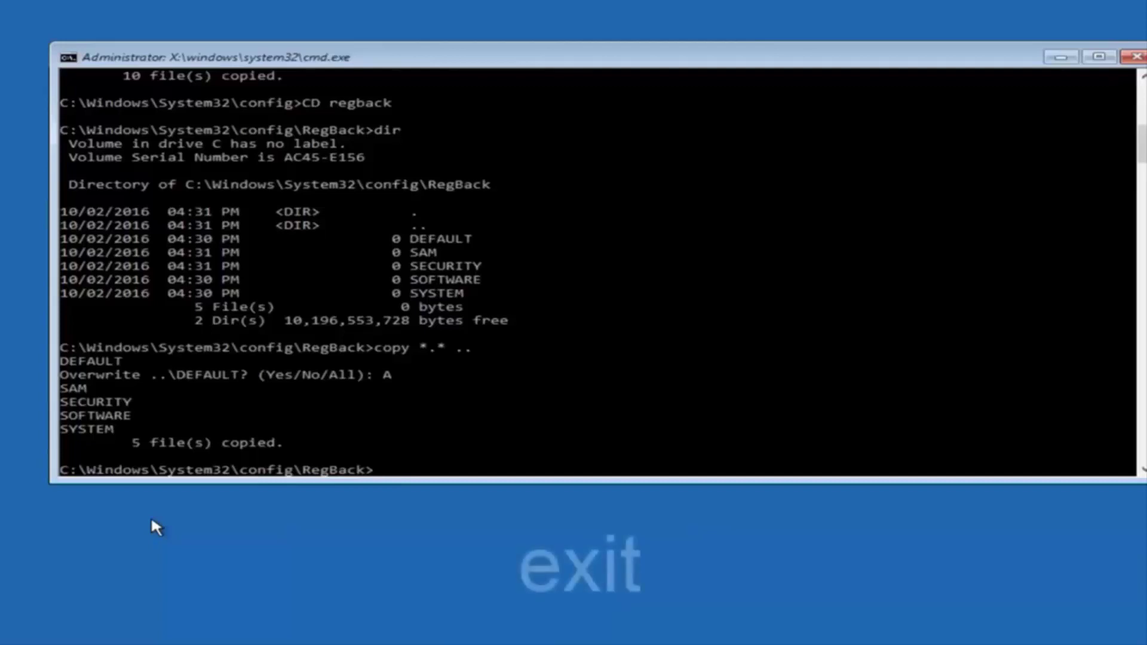
text(exit)
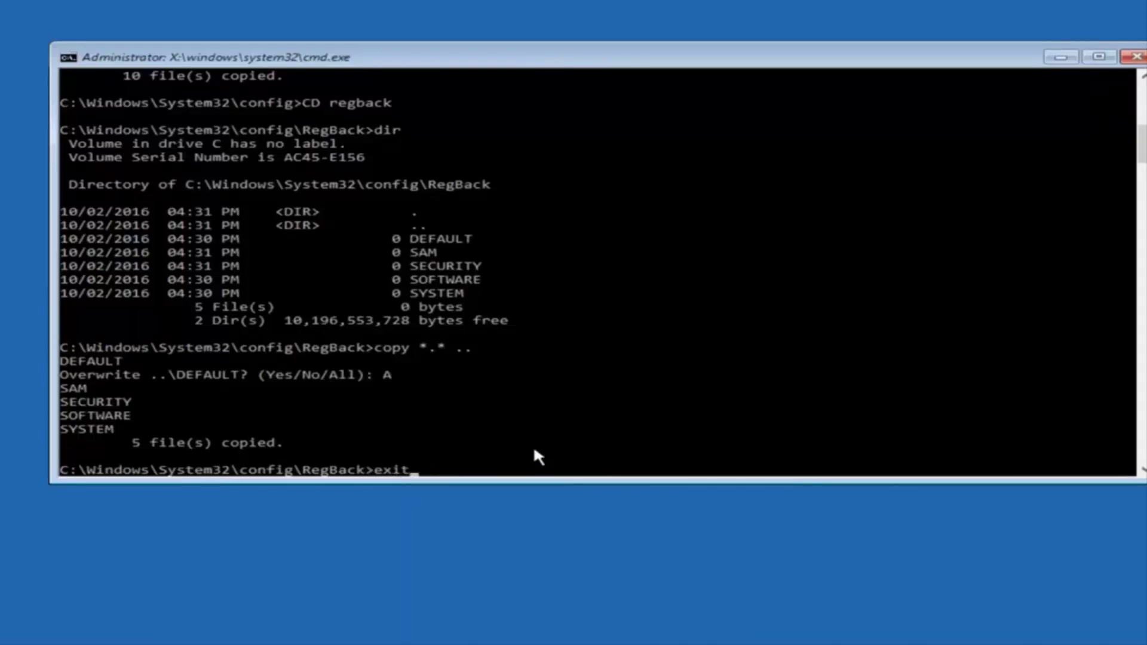
key(Return)
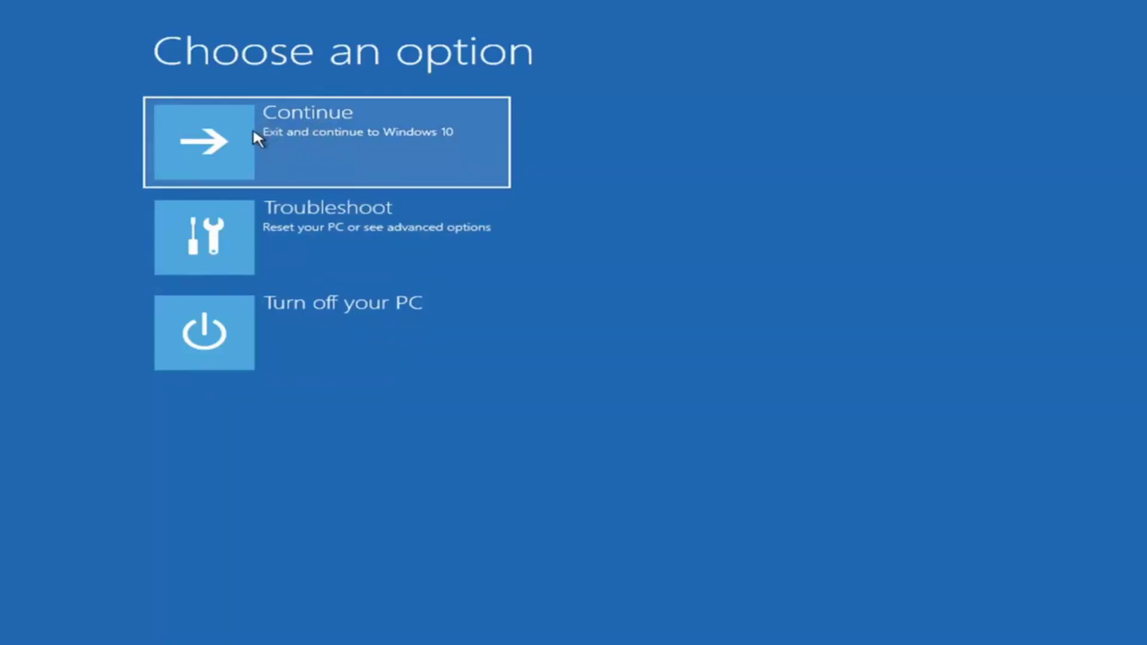
- Reset this PC from the troubleshooting options, choosing Keep my files and Local reinstall, and start the reset
click(274, 239)
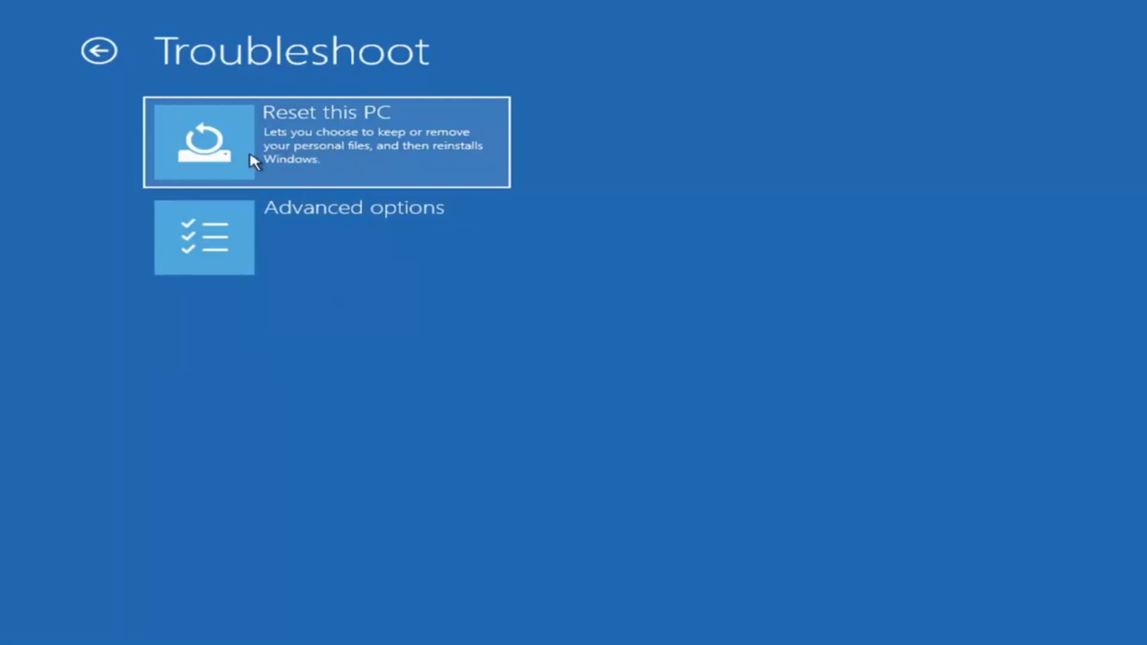
click(285, 143)
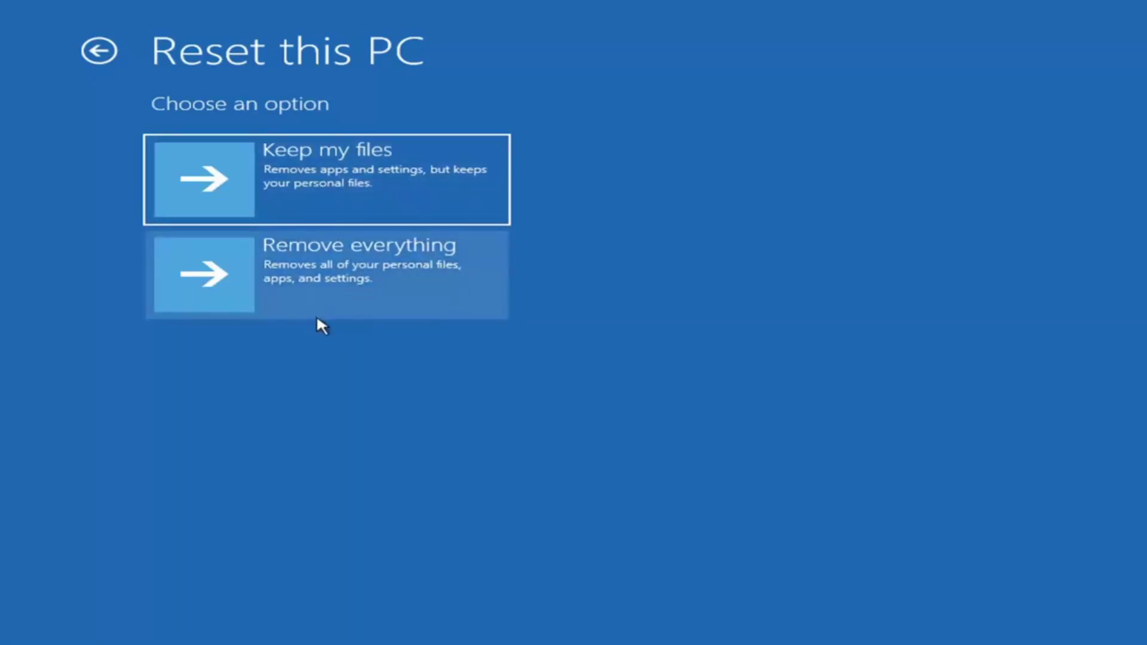
click(263, 156)
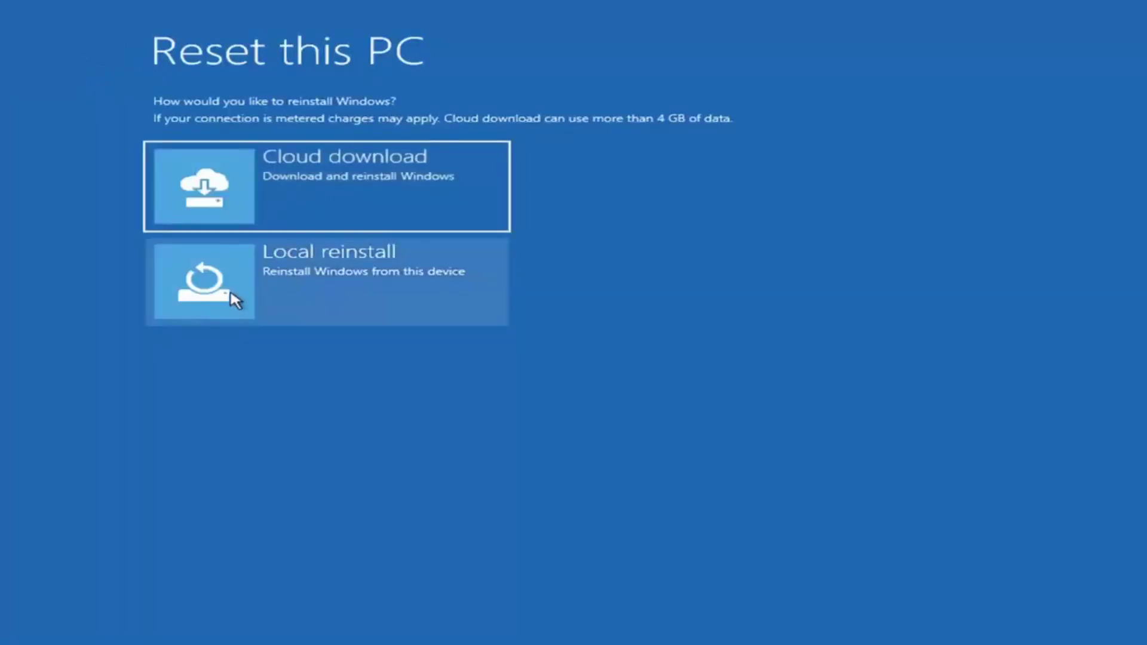
click(300, 281)
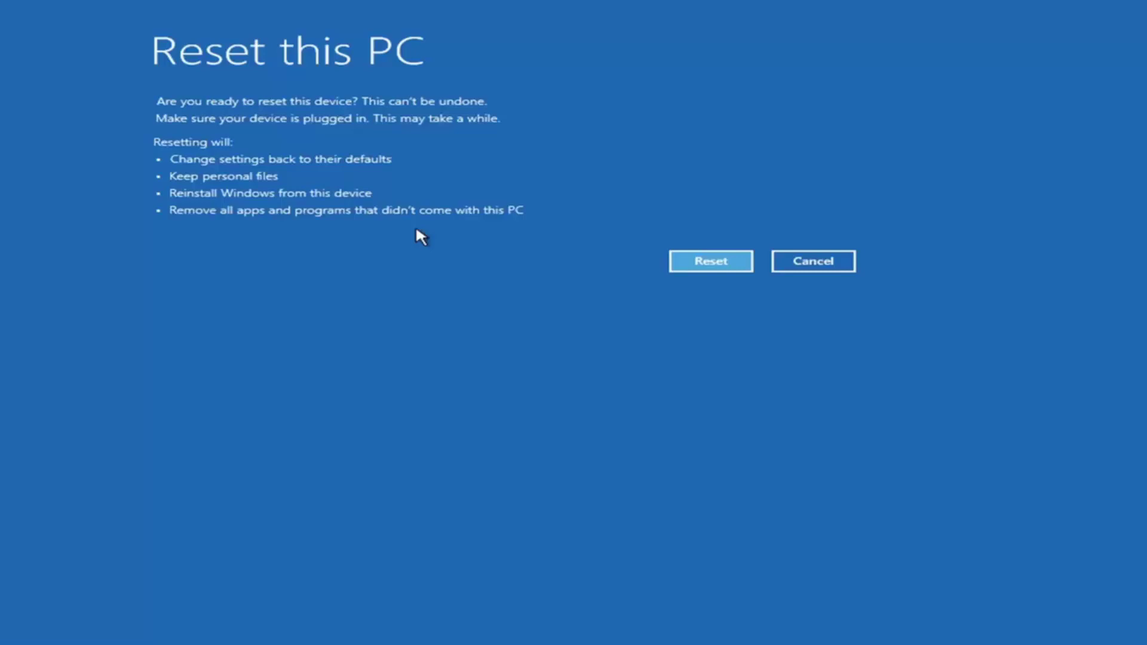
click(702, 259)
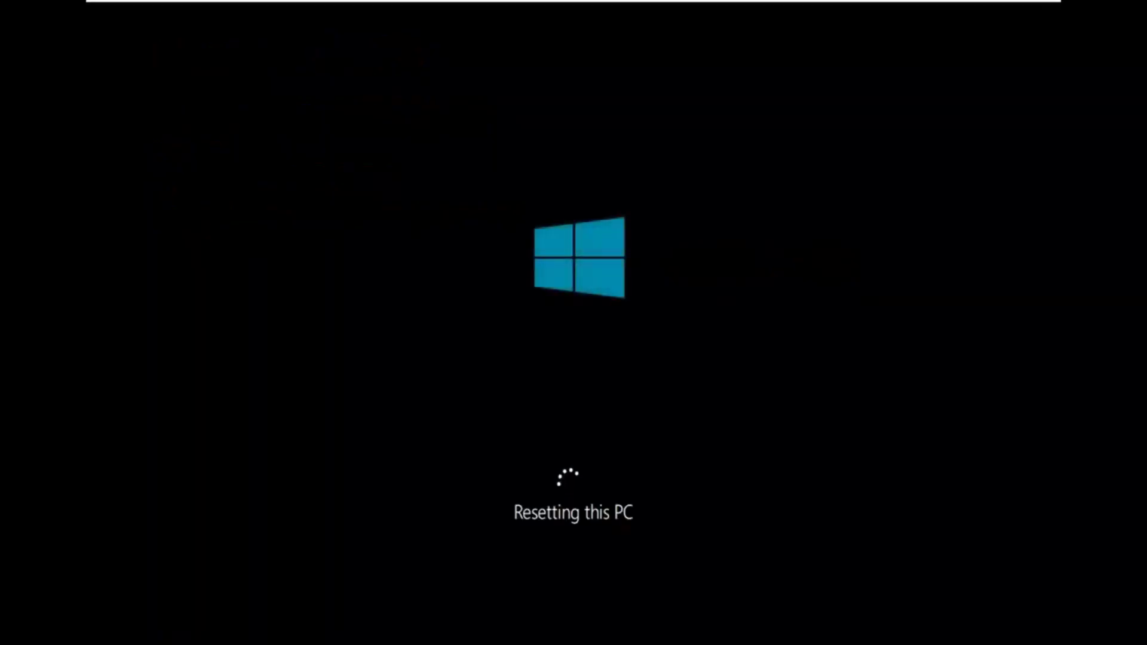